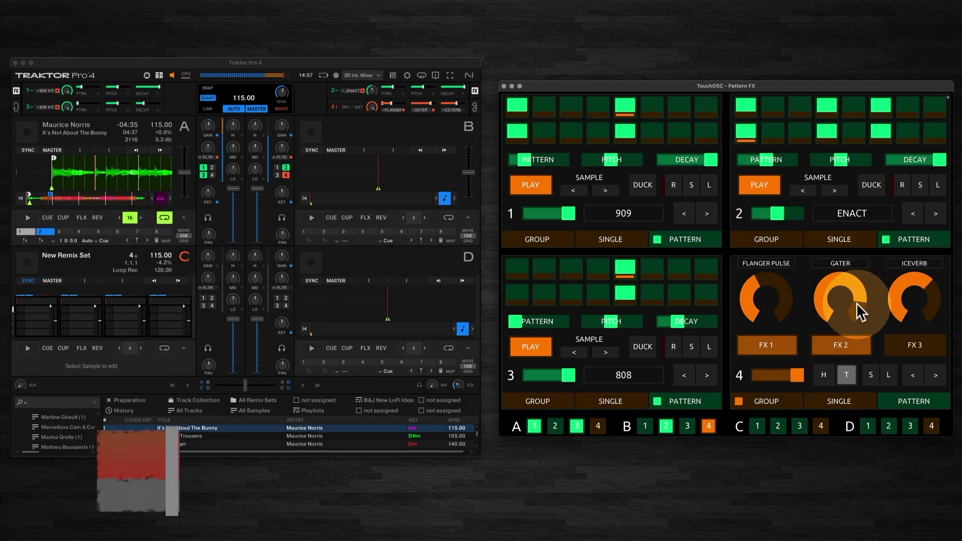
- Sweep the FLANGER PULSE, GATER and ICEVERB amounts, leaving all near full with ICEVERB on
left_click_drag(717, 278, 794, 283)
left_click(862, 301)
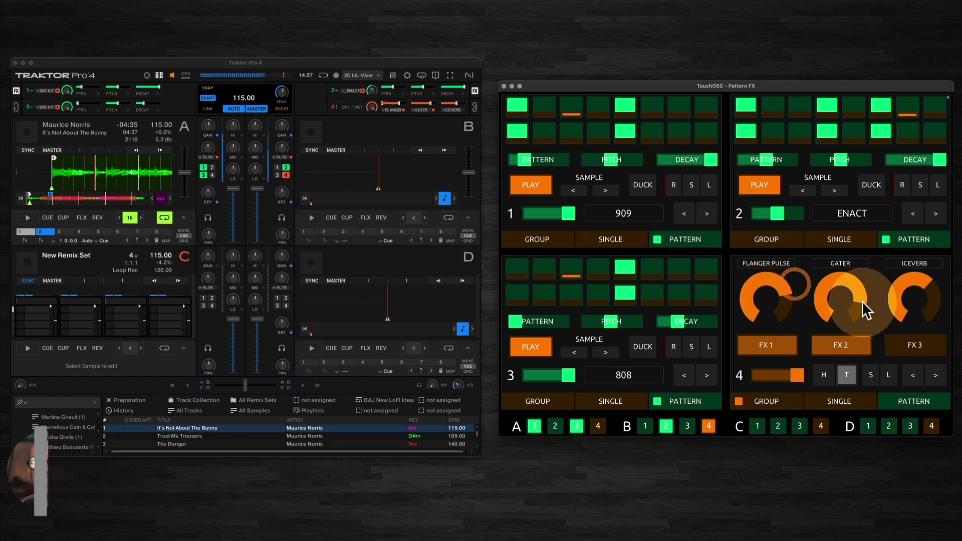
mouse_move(862, 301)
left_mouse_down()
mouse_move(854, 308)
mouse_move(853, 276)
mouse_move(872, 301)
mouse_move(862, 285)
mouse_move(854, 314)
left_mouse_up()
left_click(901, 345)
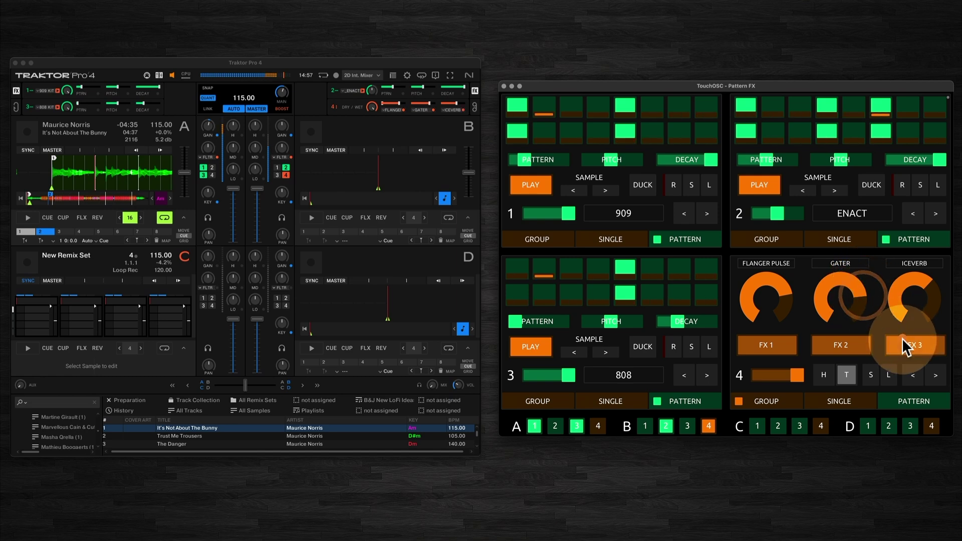
left_click_drag(922, 288, 899, 290)
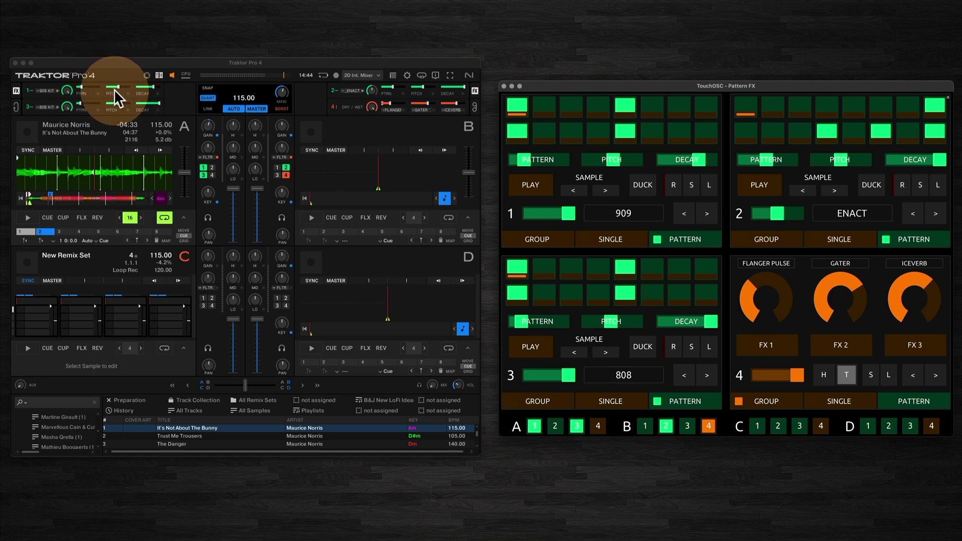
left_click(406, 75)
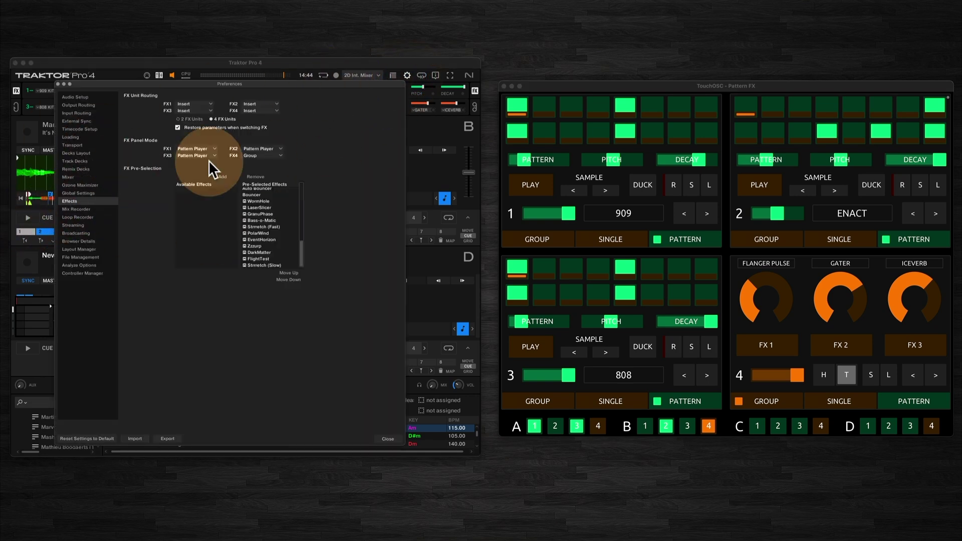
left_click(186, 119)
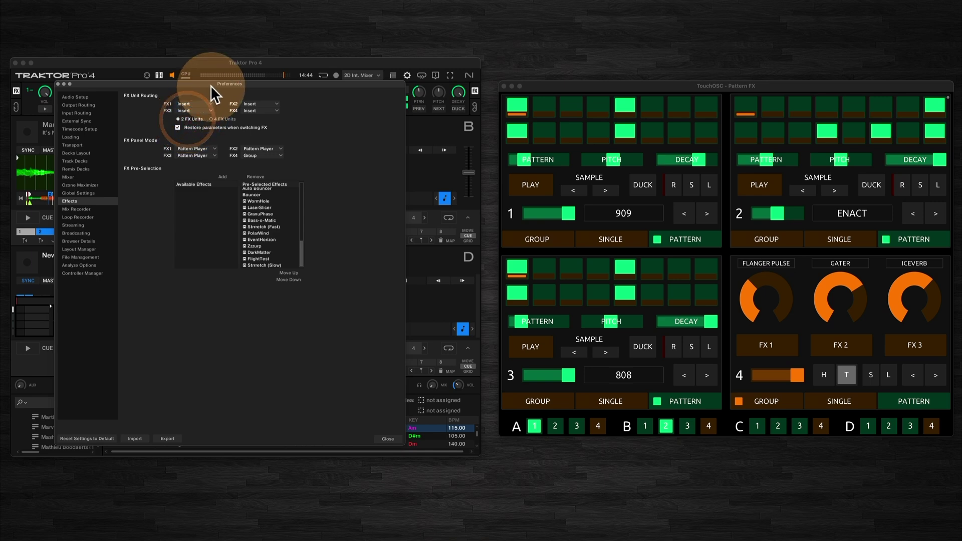
left_click_drag(211, 84, 217, 174)
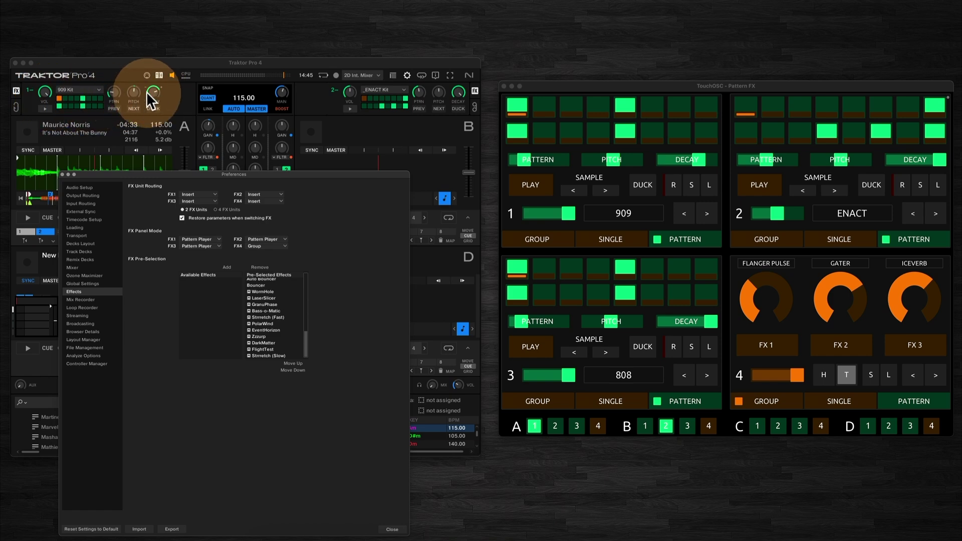
left_click(226, 209)
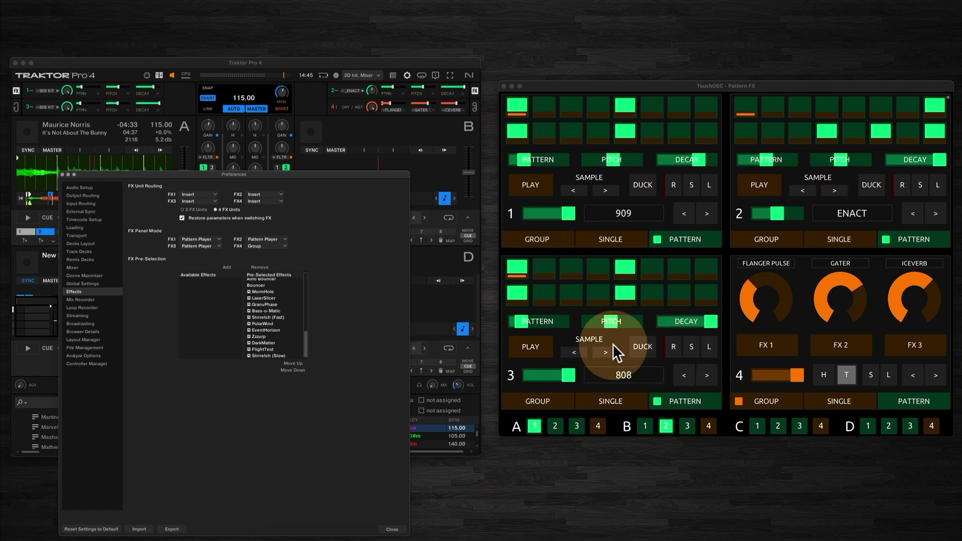
left_click_drag(833, 298, 800, 319)
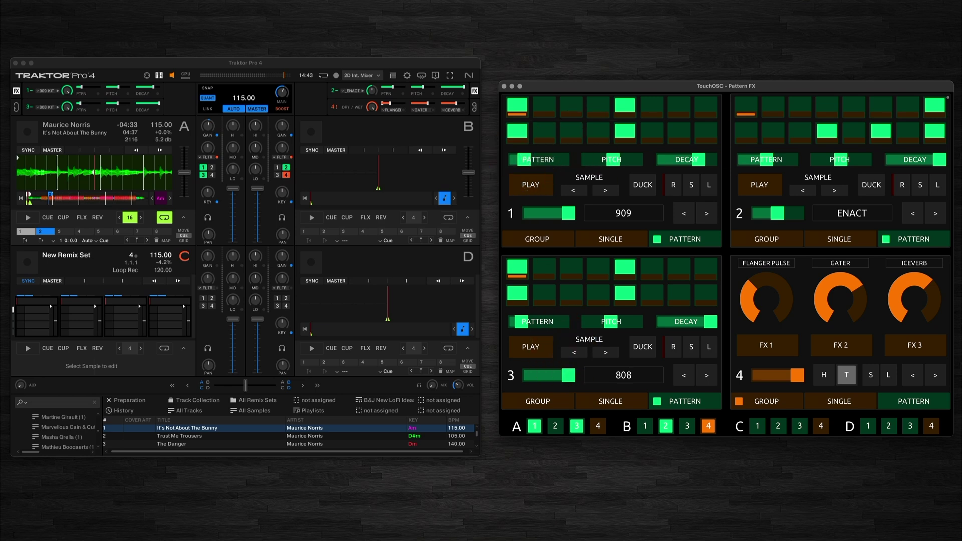
left_click(543, 237)
left_click(613, 238)
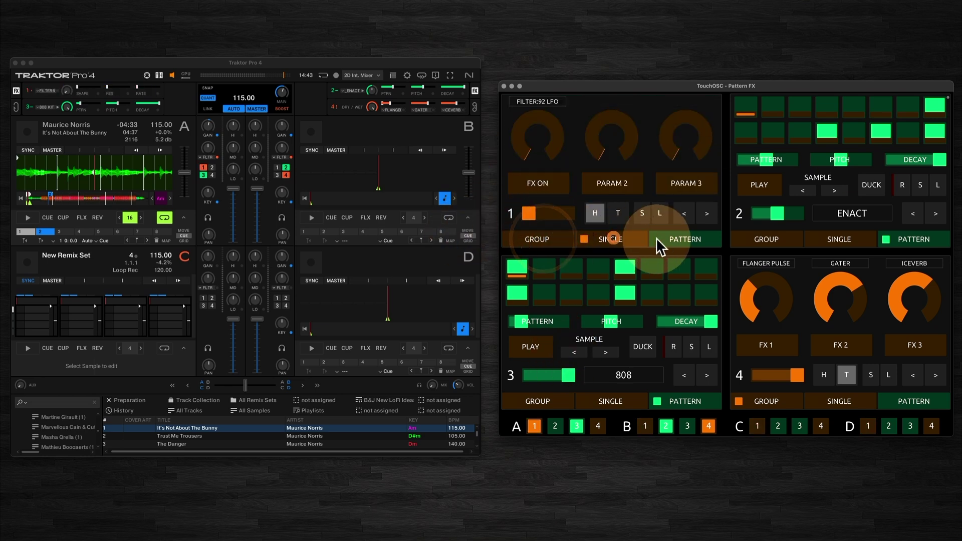
left_click(682, 239)
left_click(544, 238)
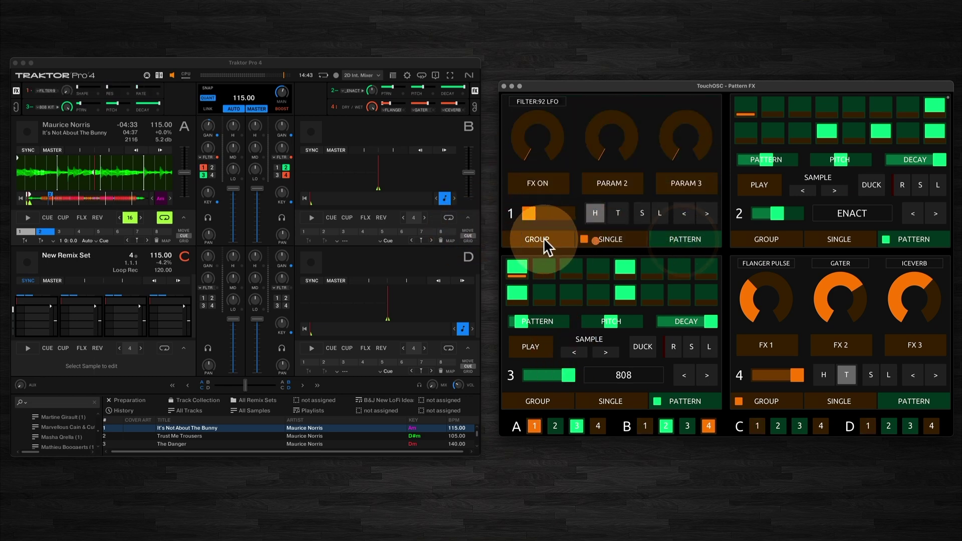
left_click(658, 235)
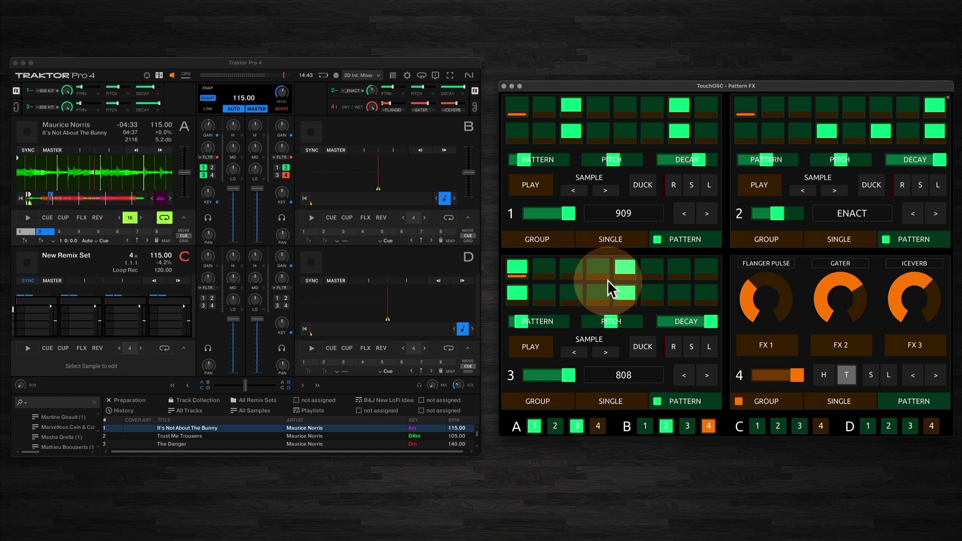
left_click(616, 240)
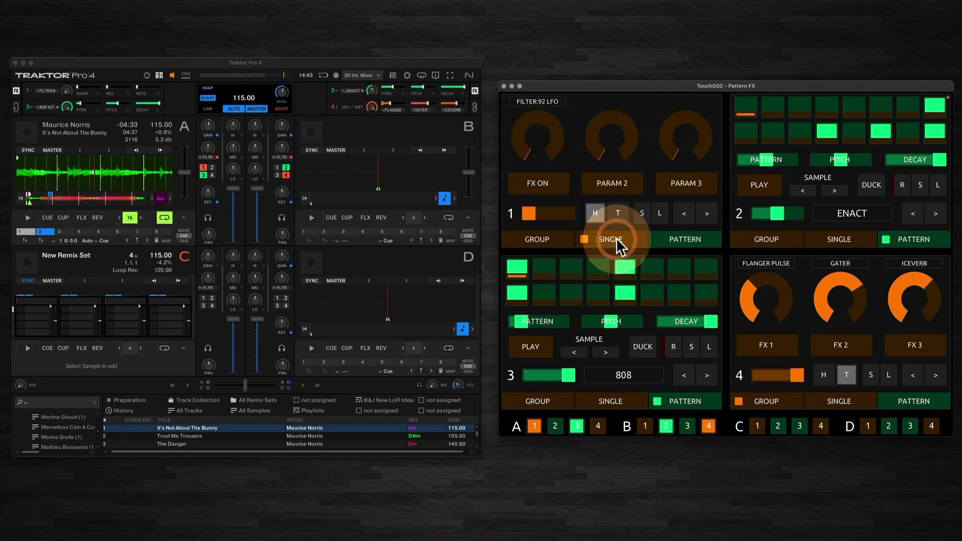
left_click(547, 240)
left_click(608, 238)
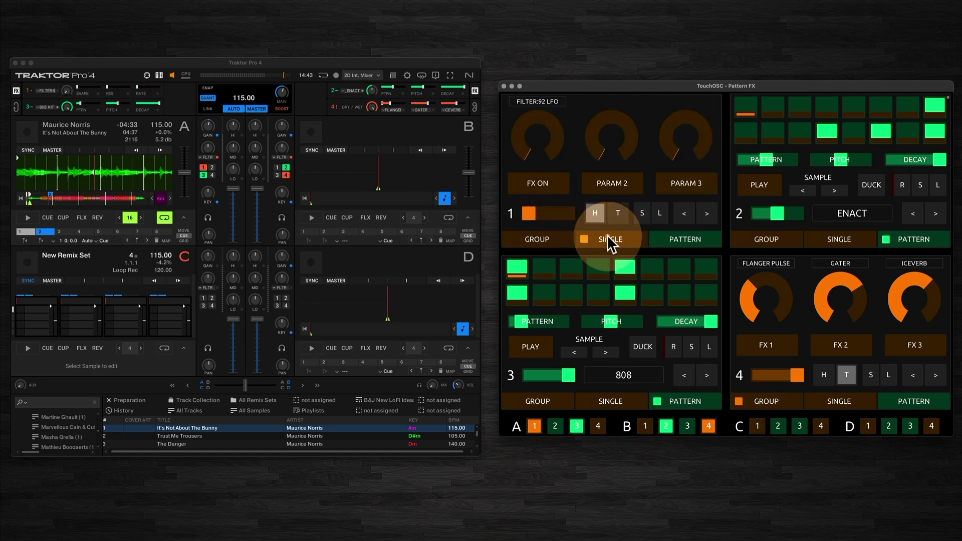
left_click(688, 238)
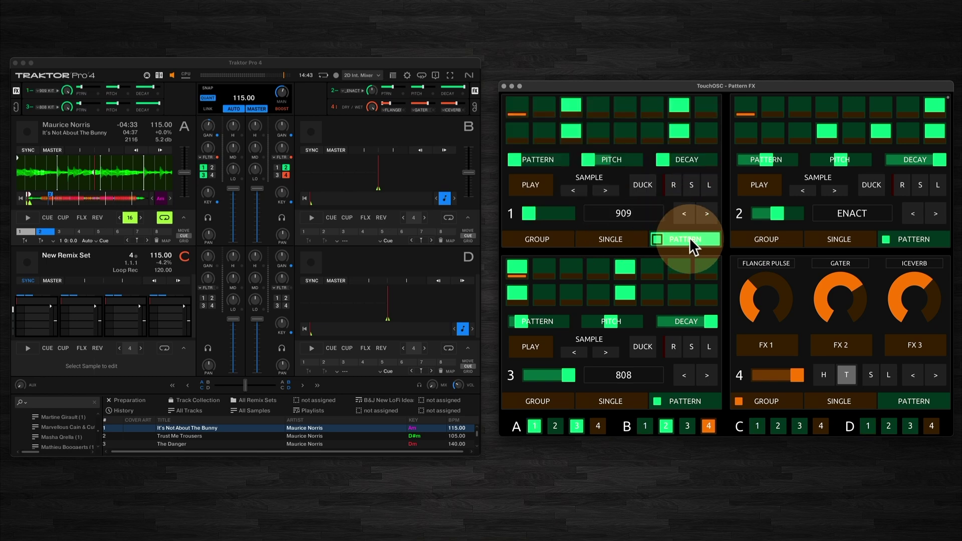
left_click(534, 426)
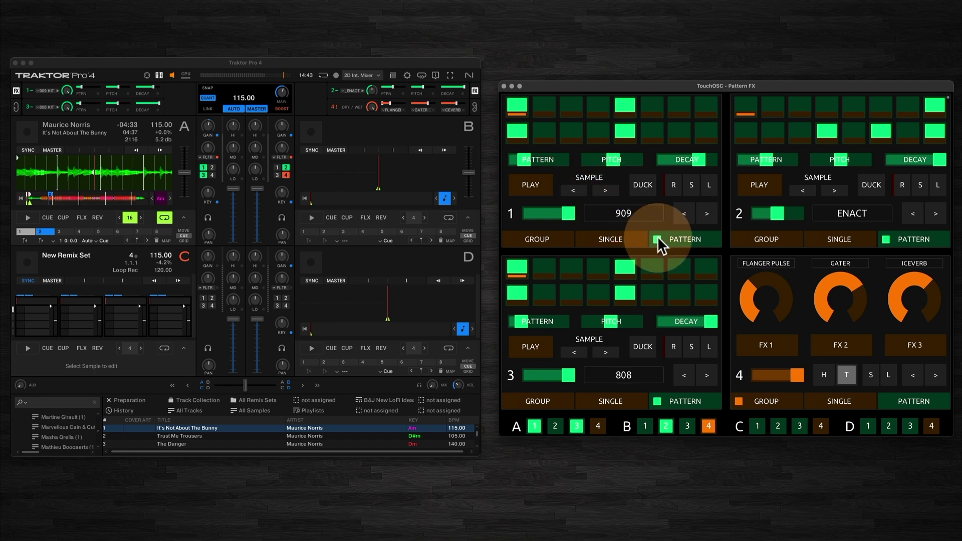
- Assign deck A to FX unit 1 only
left_click(687, 237)
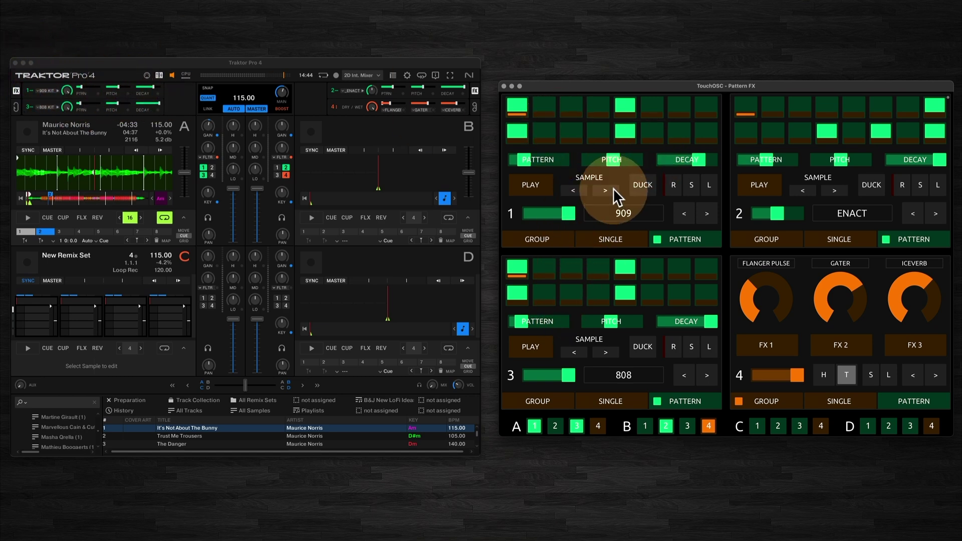
left_click(533, 423)
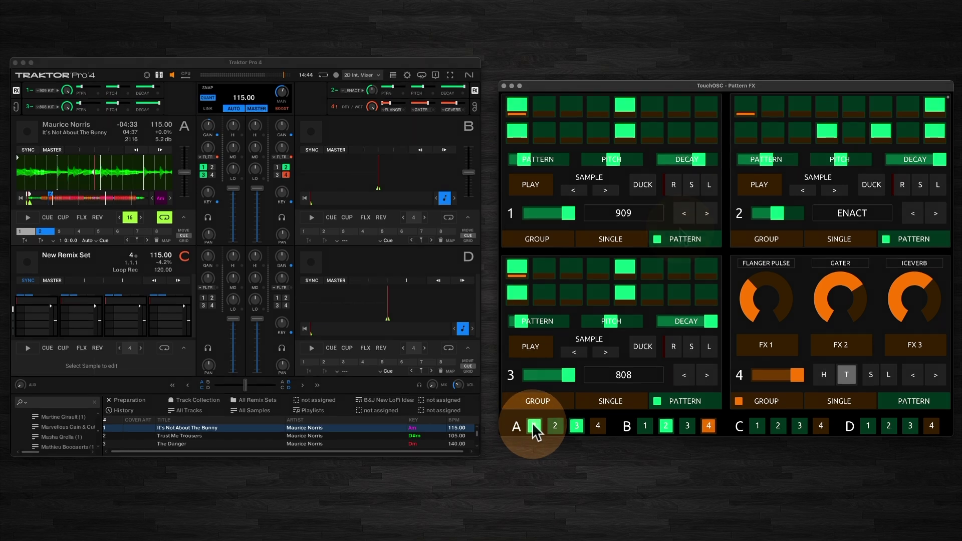
left_click(679, 228)
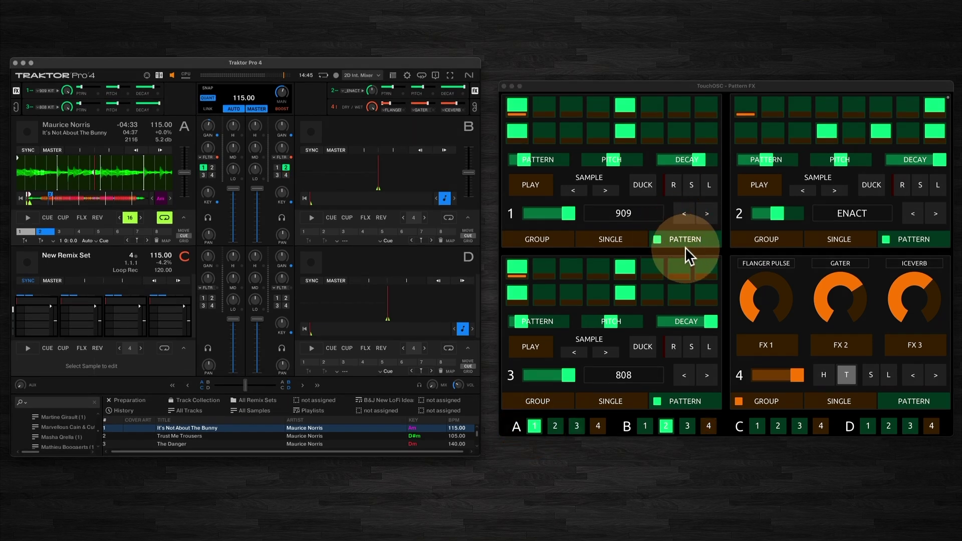
- Step pattern player 1 through ENACT, EVOLV and CLR DJ, then back to 909
left_click(703, 216)
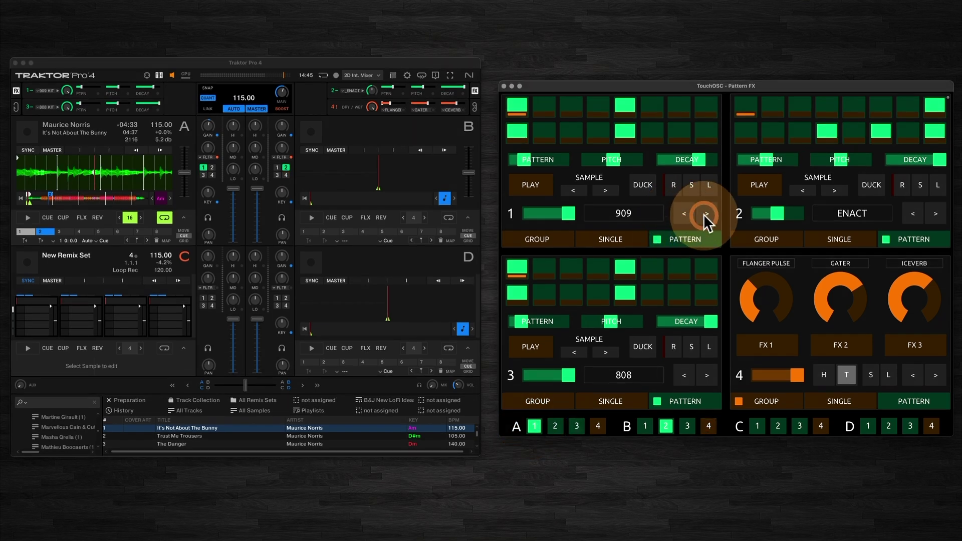
left_click(704, 214)
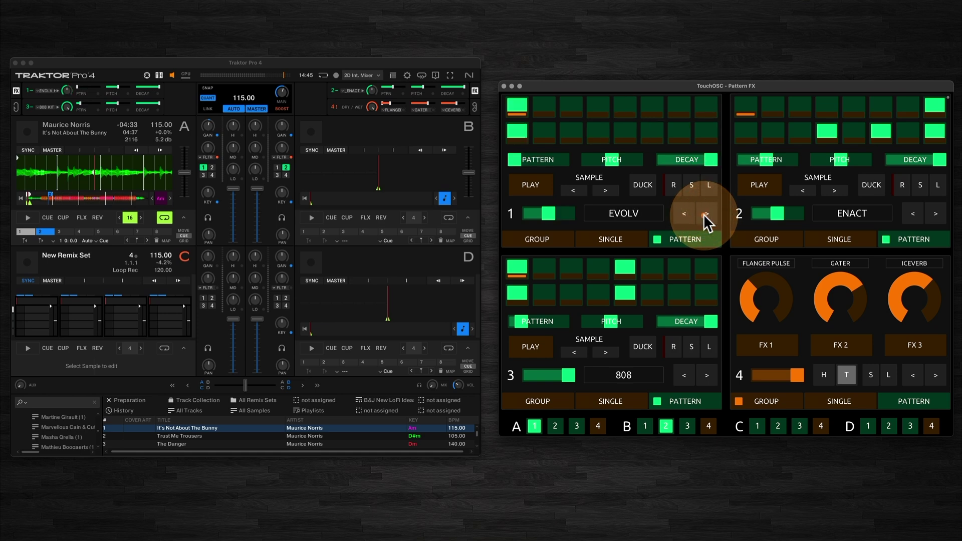
left_click(705, 215)
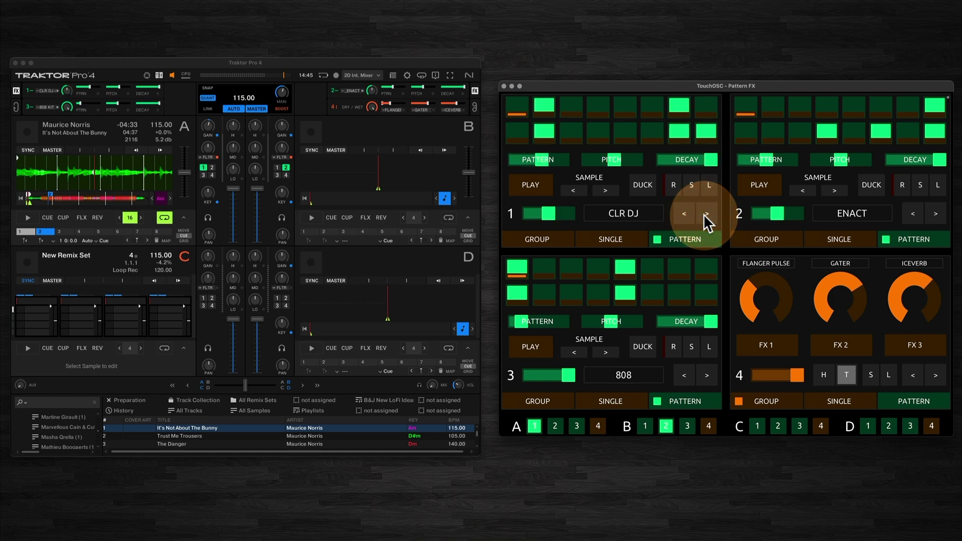
left_click(687, 213)
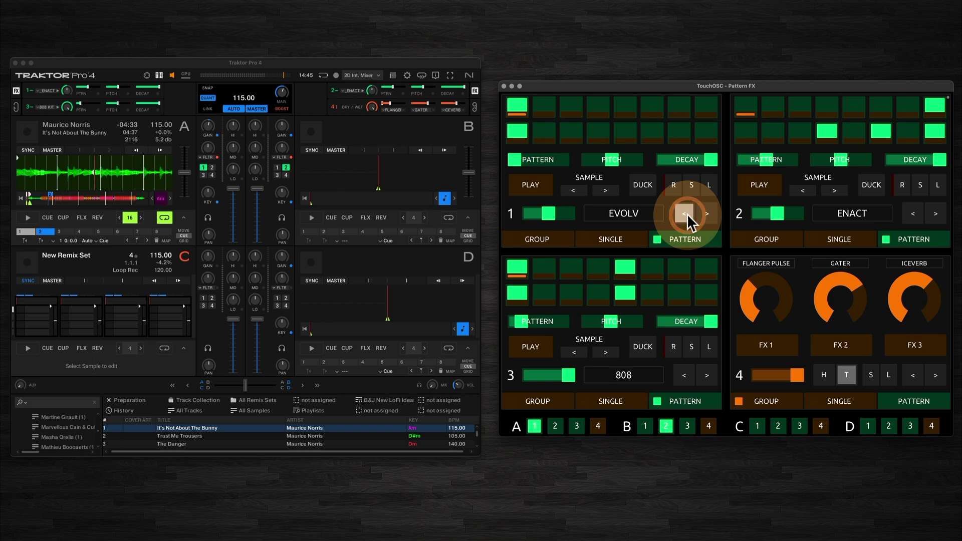
left_click(687, 214)
left_click(687, 214)
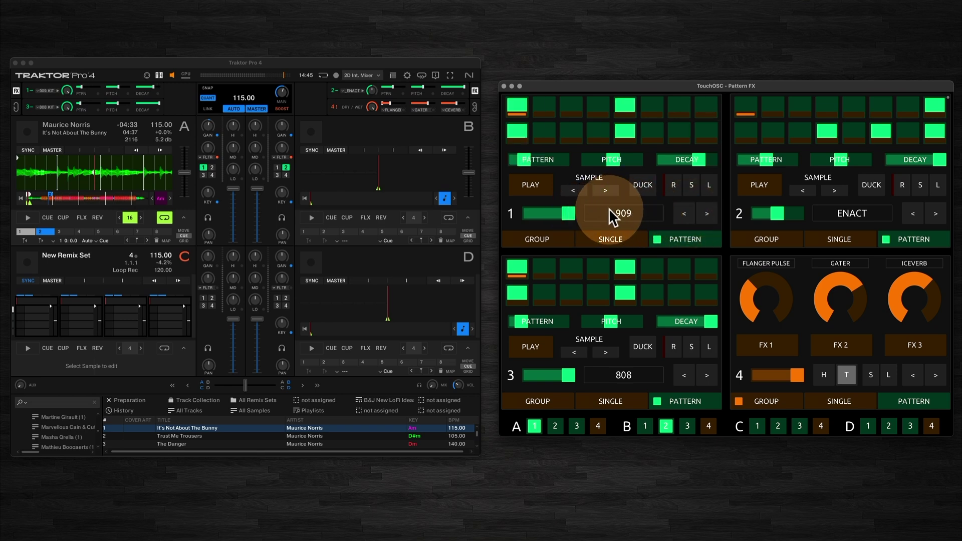
- Start pattern player 1 and try the next sample slot before returning to the previous one
left_click(540, 186)
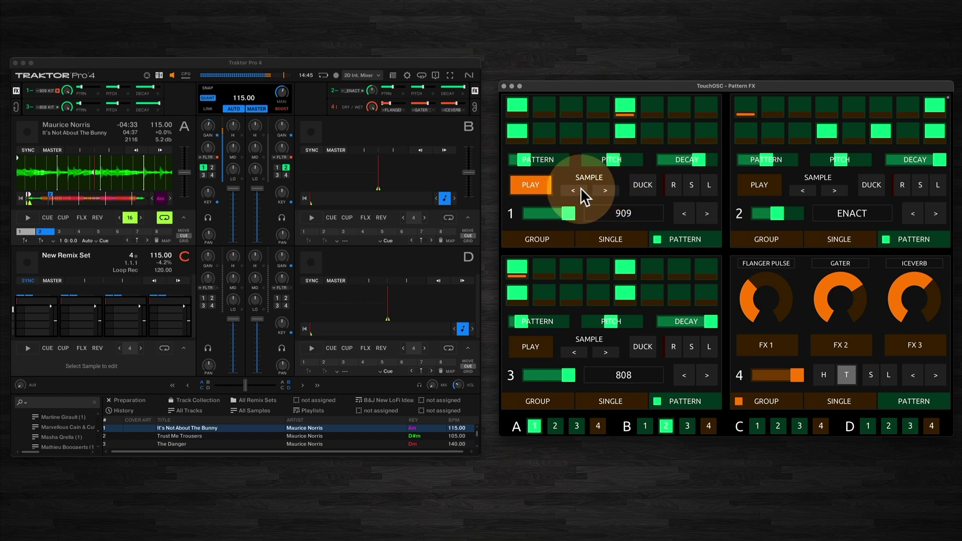
left_click(607, 189)
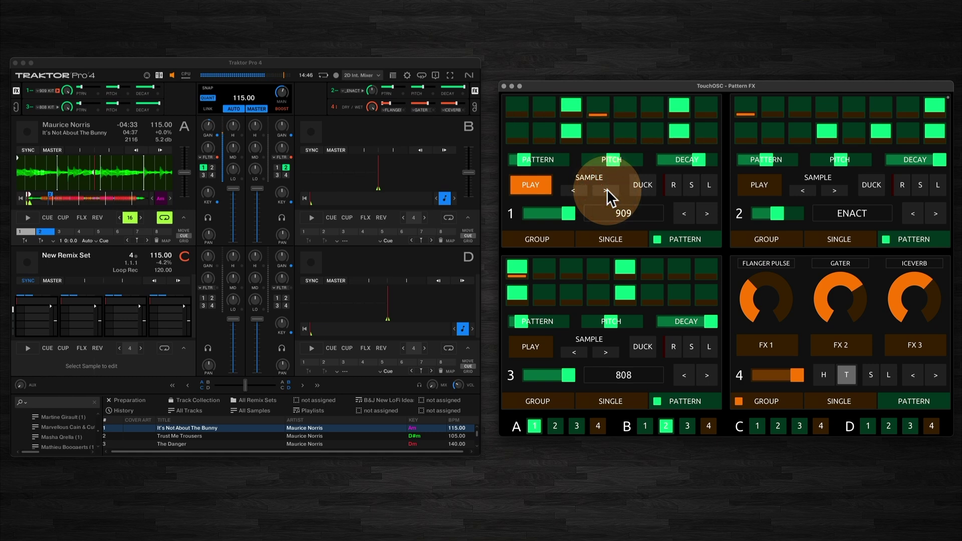
left_click(574, 190)
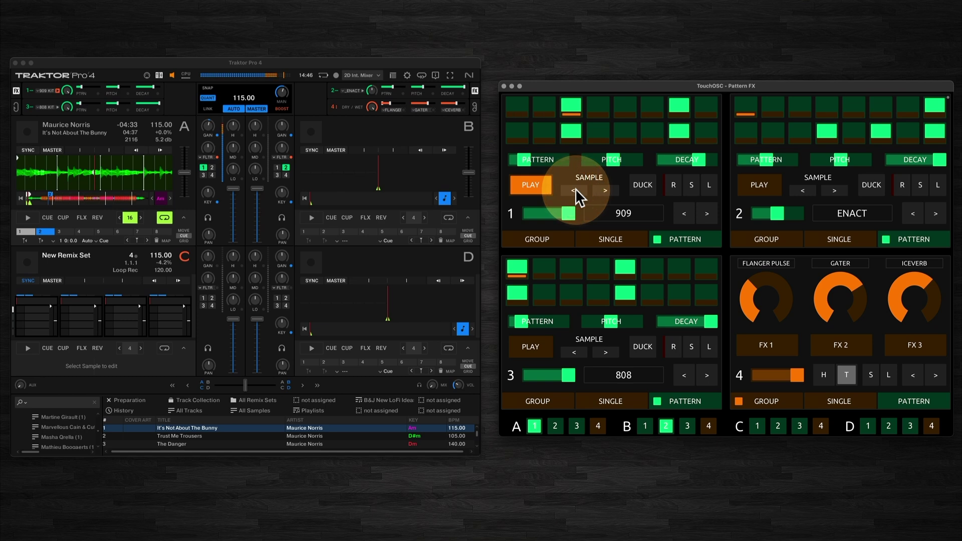
- Stop deck 1's pattern player and move PATTERN to a different preset step pattern
left_click(532, 186)
left_click(569, 214)
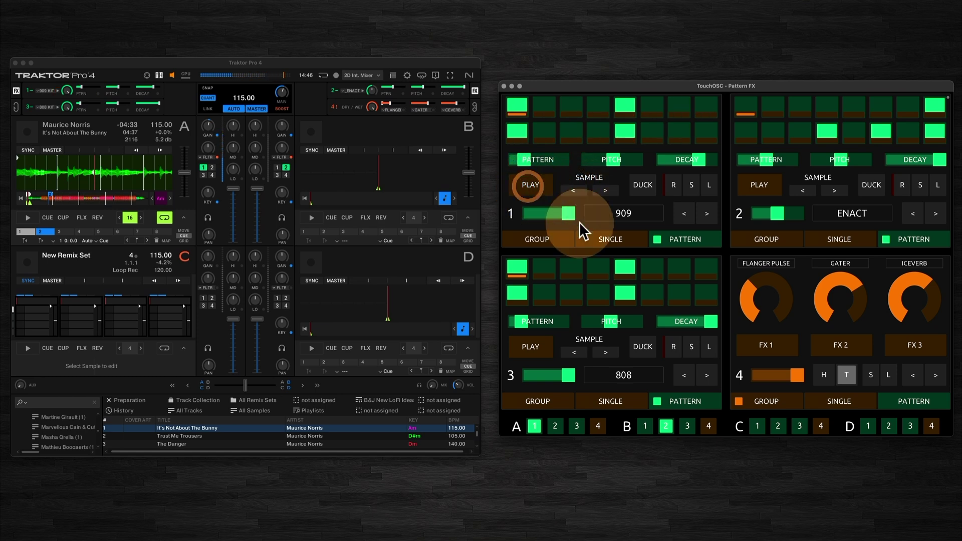
left_click(525, 159)
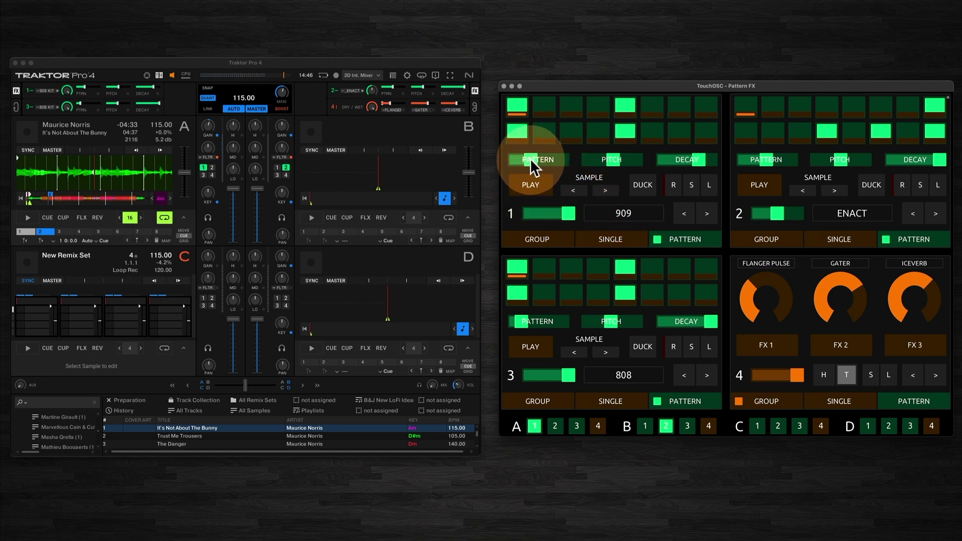
mouse_move(529, 158)
left_mouse_down()
mouse_move(566, 161)
mouse_move(514, 160)
mouse_move(547, 157)
mouse_move(525, 162)
left_mouse_up()
- Play deck 1 on a busier preset, bend its pitch and recentre it, then stop playback
mouse_move(531, 159)
left_mouse_down()
mouse_move(564, 157)
mouse_move(524, 157)
left_mouse_up()
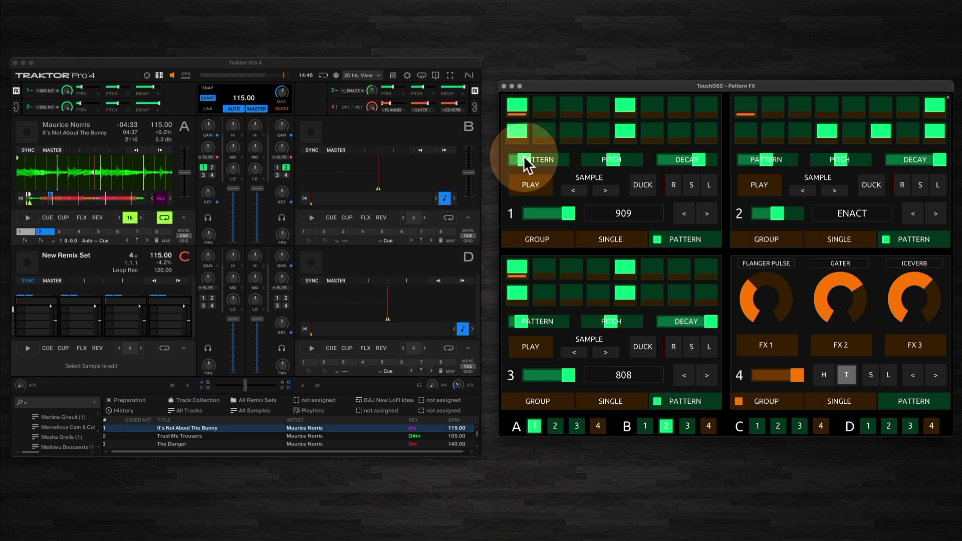
left_click(526, 187)
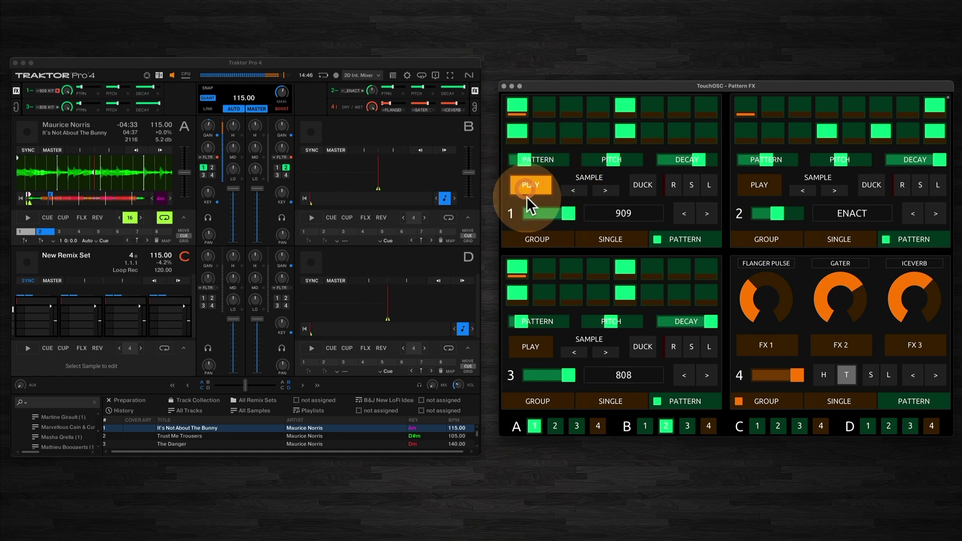
mouse_move(620, 160)
left_mouse_down()
mouse_move(611, 161)
mouse_move(631, 159)
mouse_move(594, 157)
mouse_move(612, 159)
left_mouse_up()
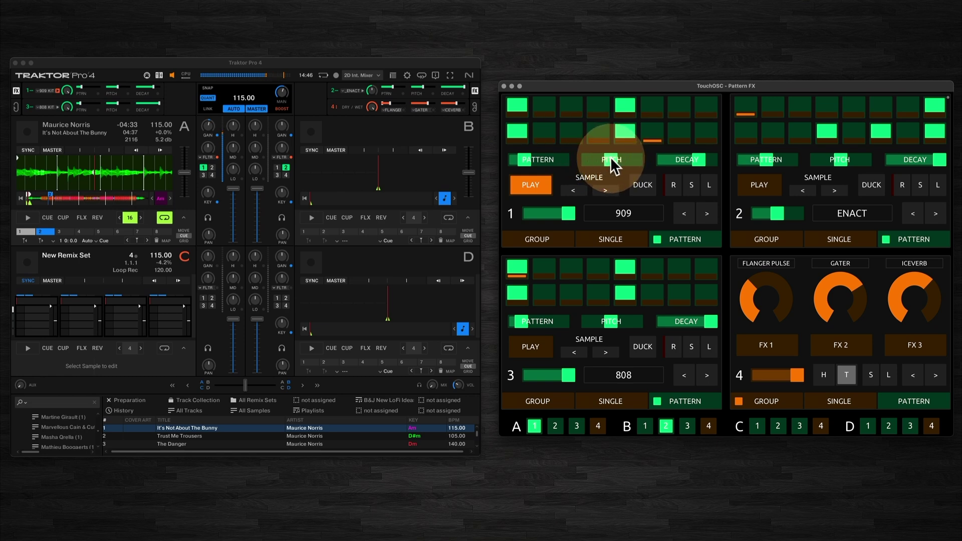
left_click_drag(695, 157, 719, 155)
left_click(532, 183)
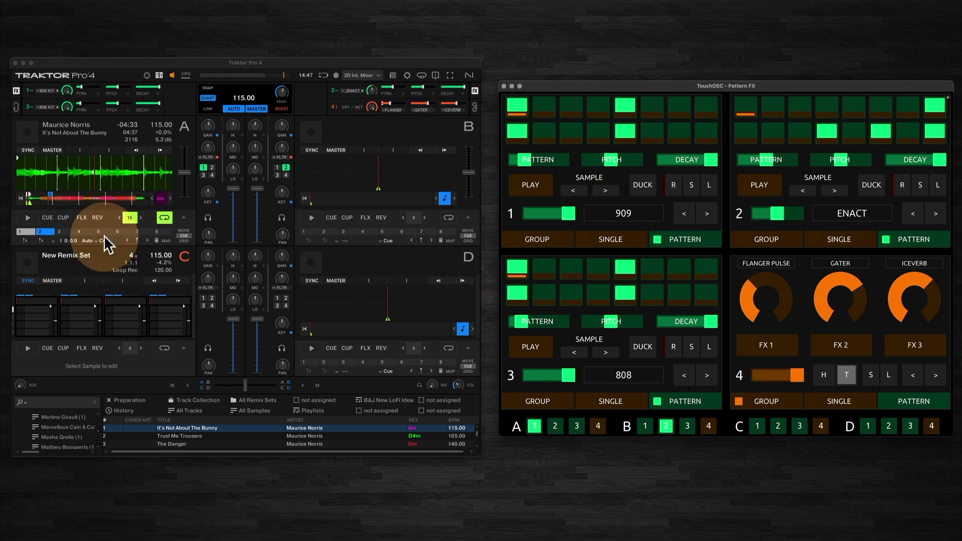
- Start Traktor deck A's track, run deck 1's pattern player over it, and apply DUCK
left_click(27, 216)
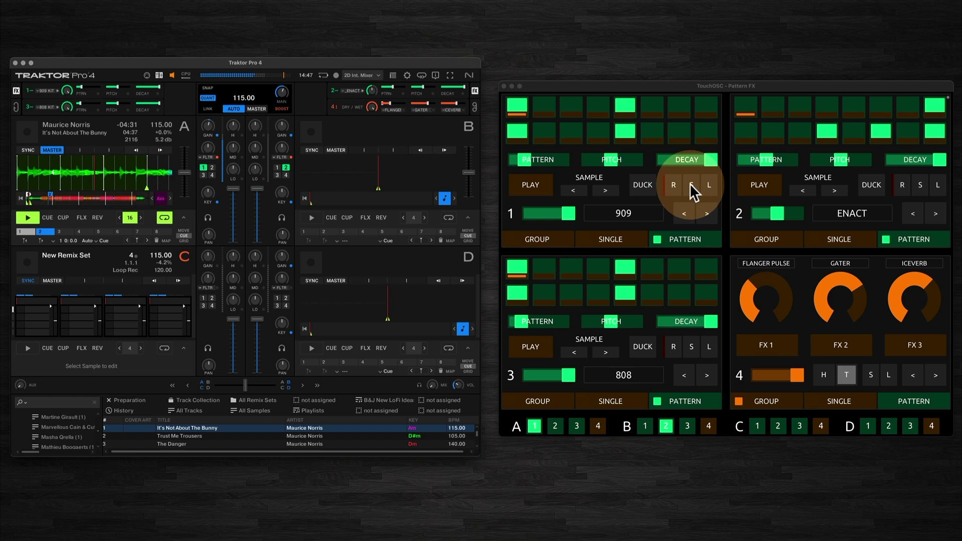
left_click(533, 188)
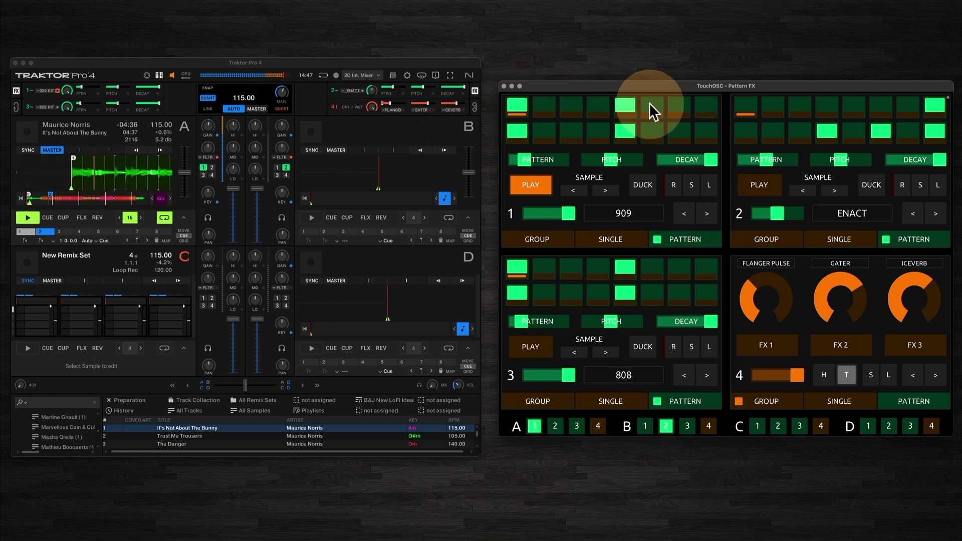
left_click(645, 183)
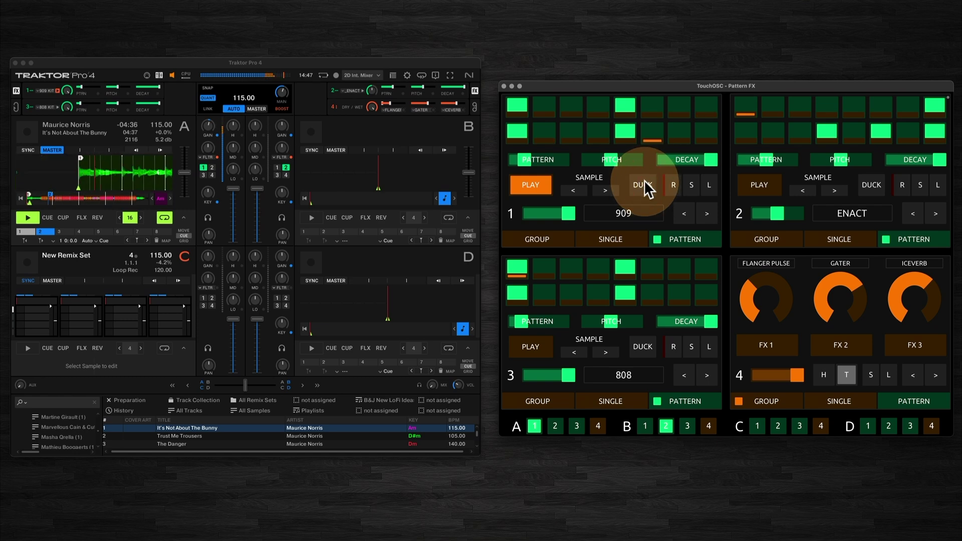
- Apply DUCK again and restart deck 1's pattern player
left_click(643, 183)
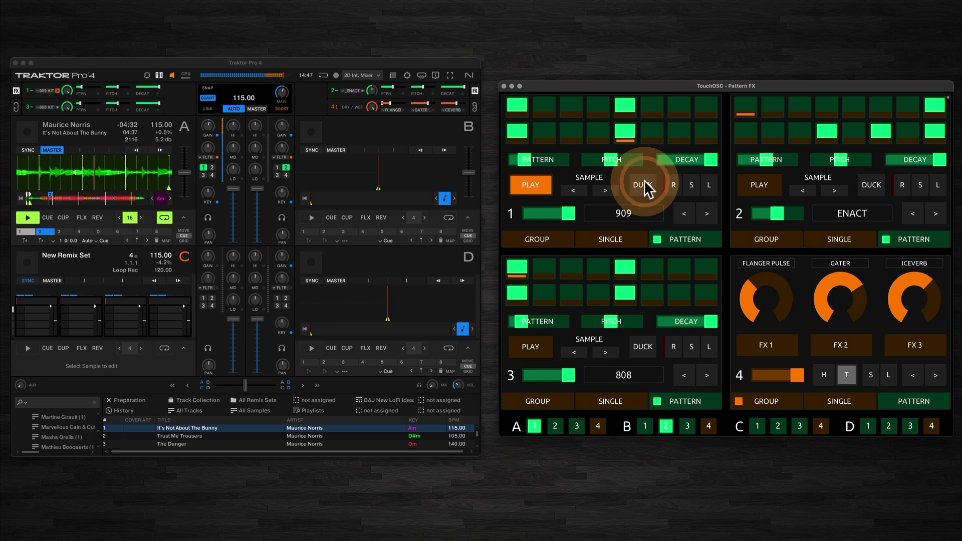
left_click(530, 185)
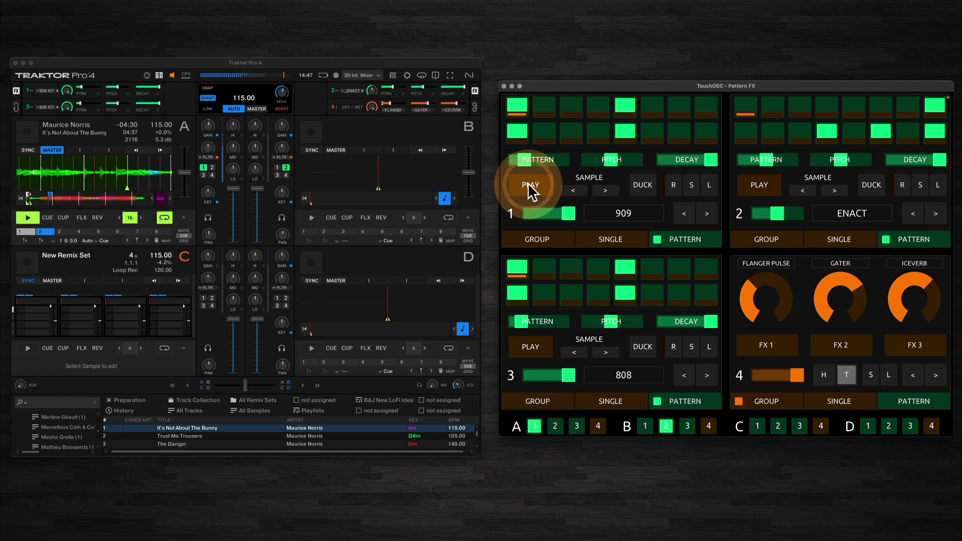
left_click(534, 186)
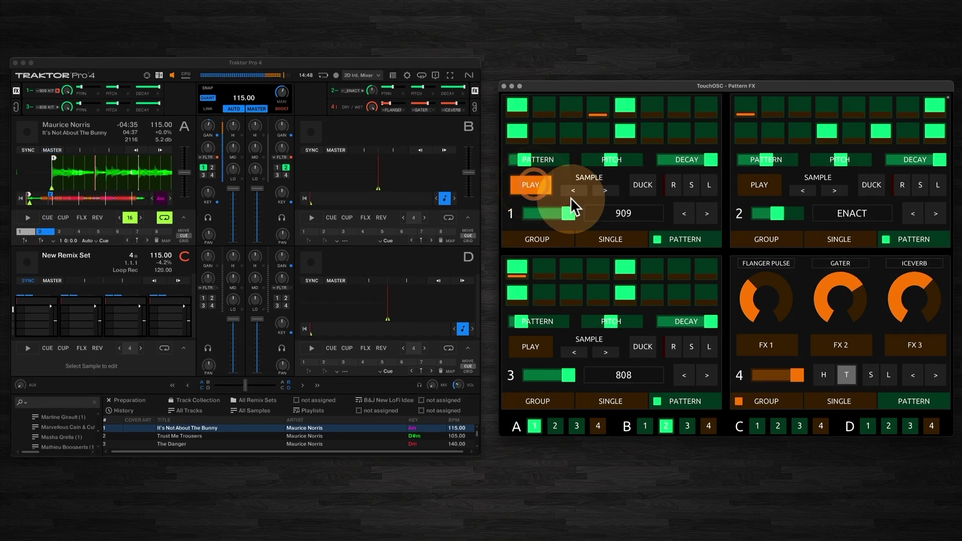
- Add steps 3 and 8 in the top row and steps 7 and 8 in the bottom row
left_click(575, 106)
left_click(680, 130)
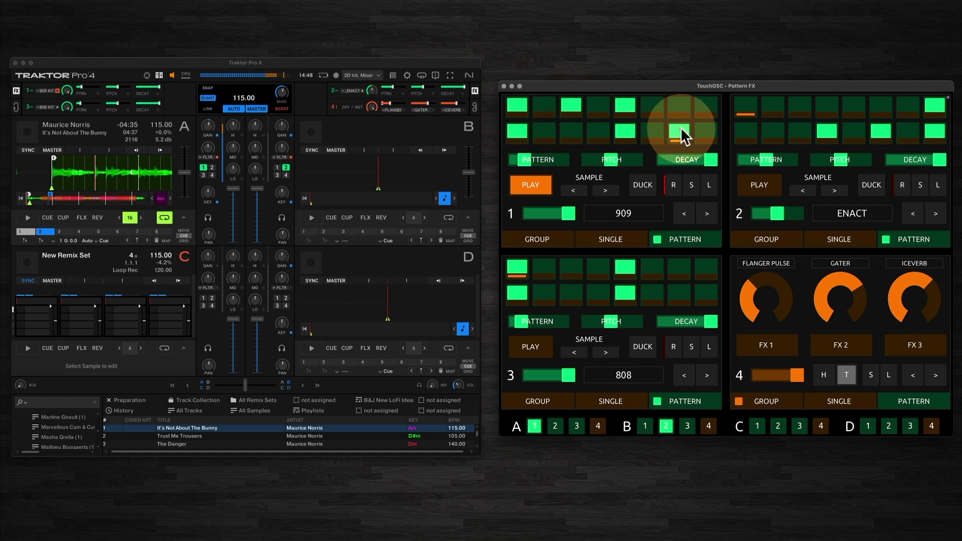
left_click(711, 106)
left_click(712, 129)
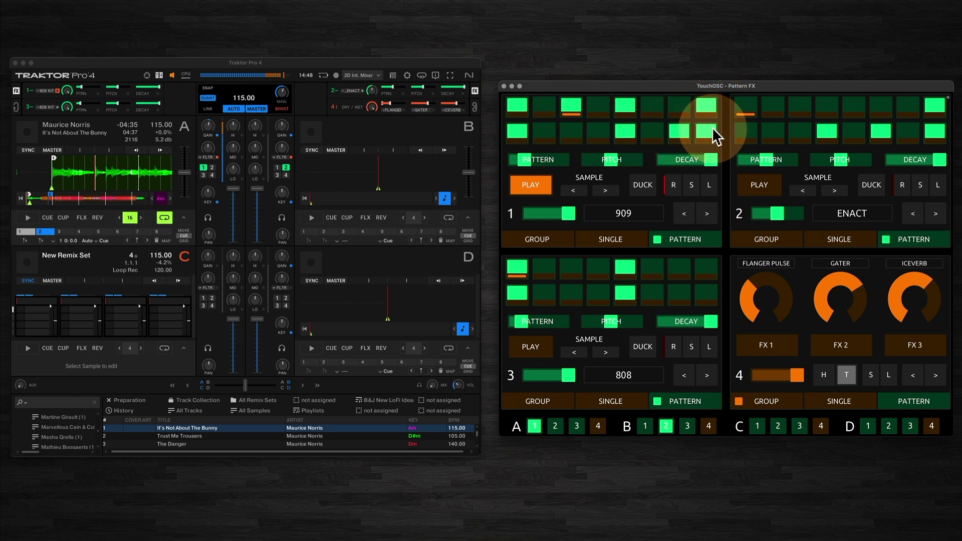
- Randomise deck 1's step pattern twice, then stop its pattern player
left_click(674, 184)
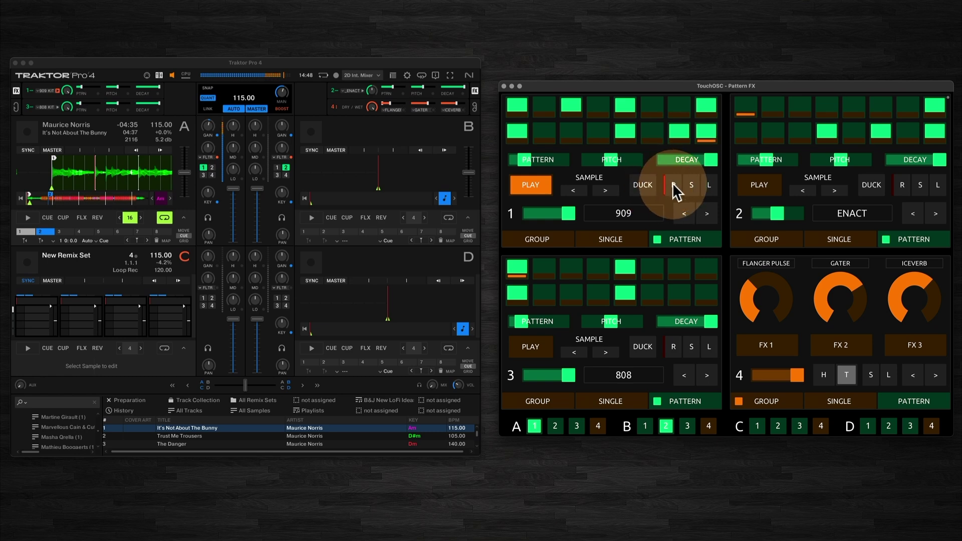
left_click(674, 184)
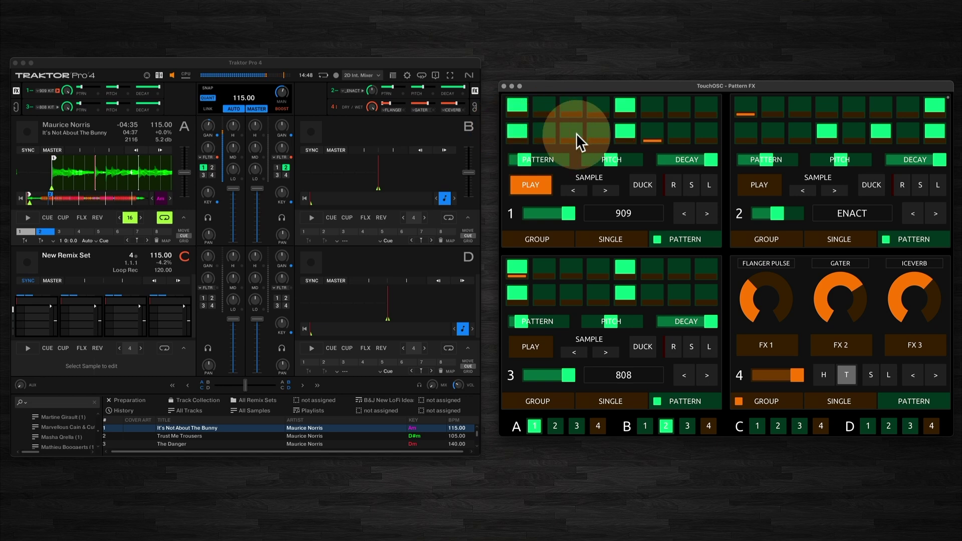
left_click(530, 183)
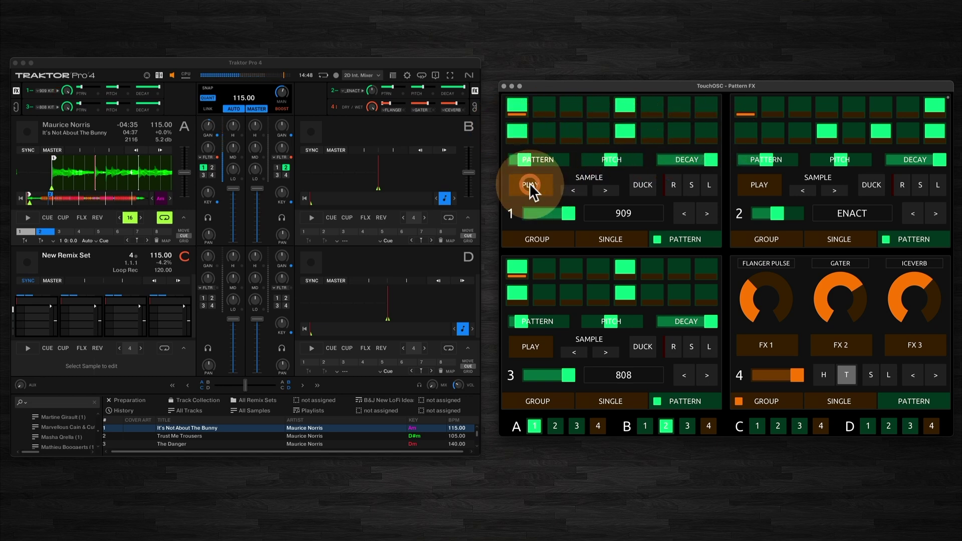
- Use L and S on deck 1 to restore the steps 1 and 5 pattern
left_click(703, 185)
left_click(691, 184)
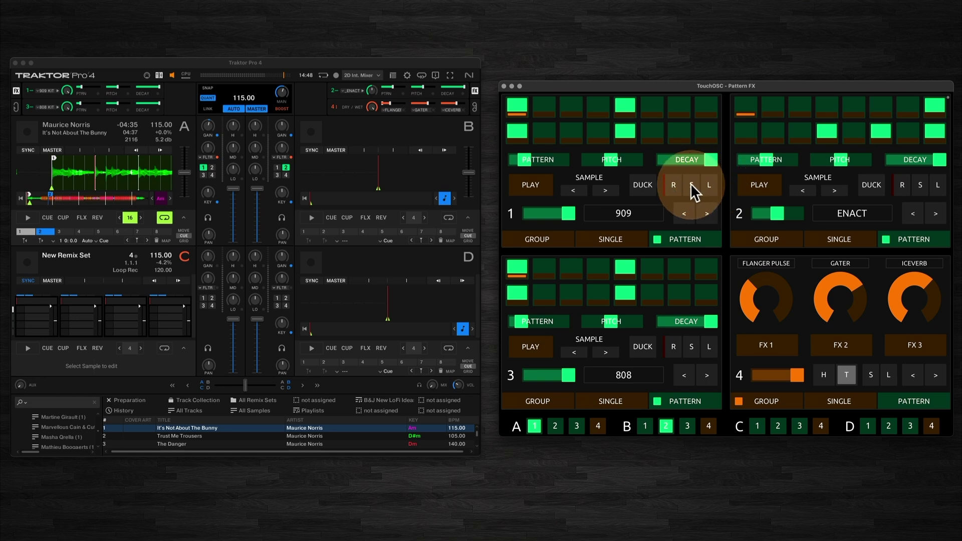
left_click(612, 212)
- Play deck 1, try the ENACT sample and return to 909, then stop the player
left_click(523, 185)
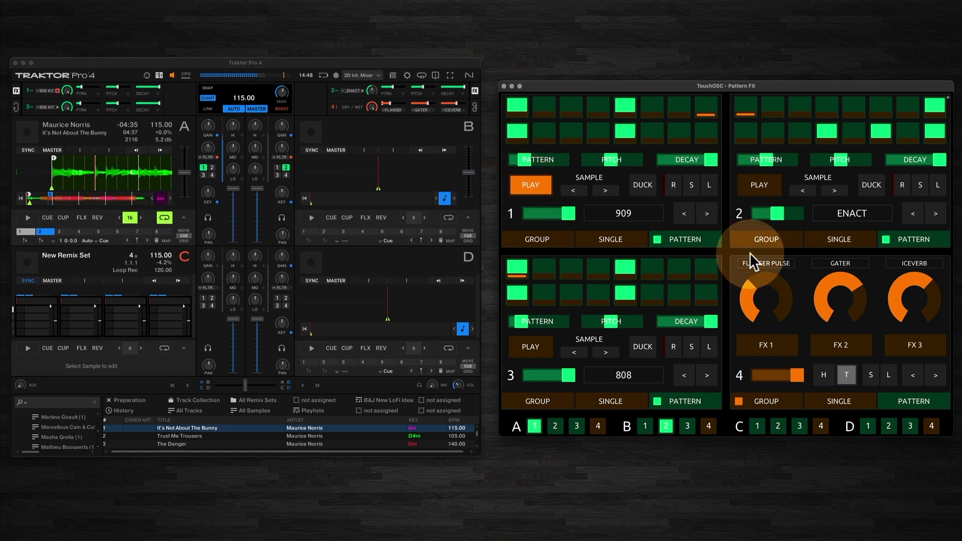
left_click(708, 213)
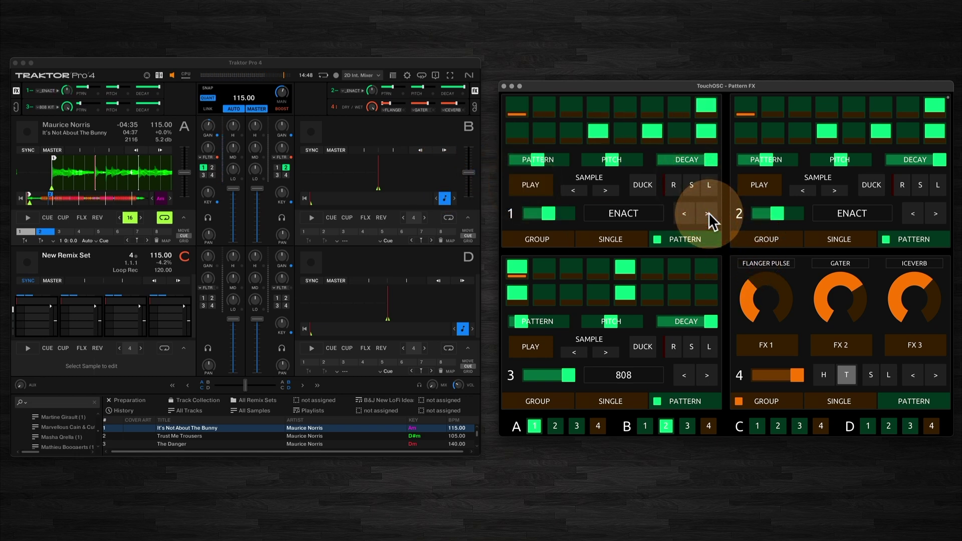
left_click(686, 214)
left_click(521, 186)
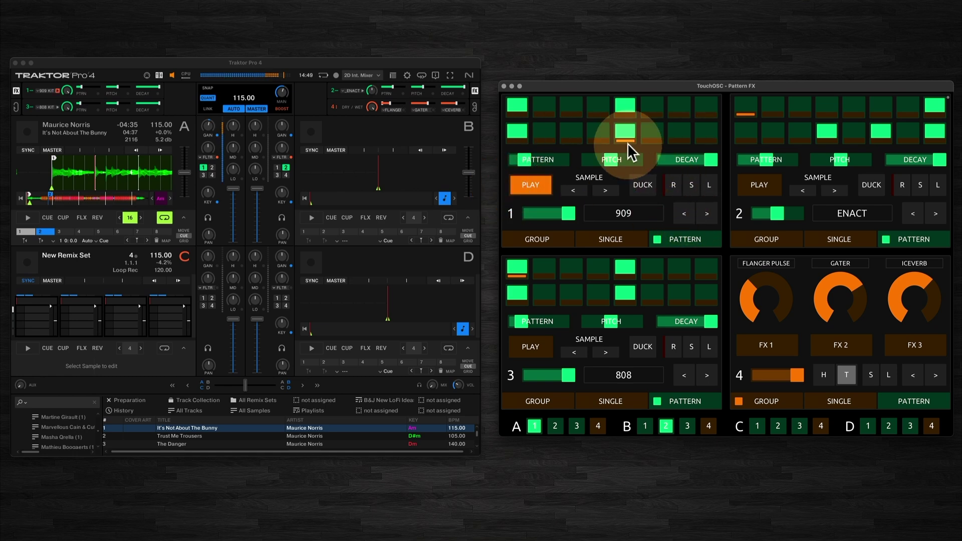
left_click(536, 188)
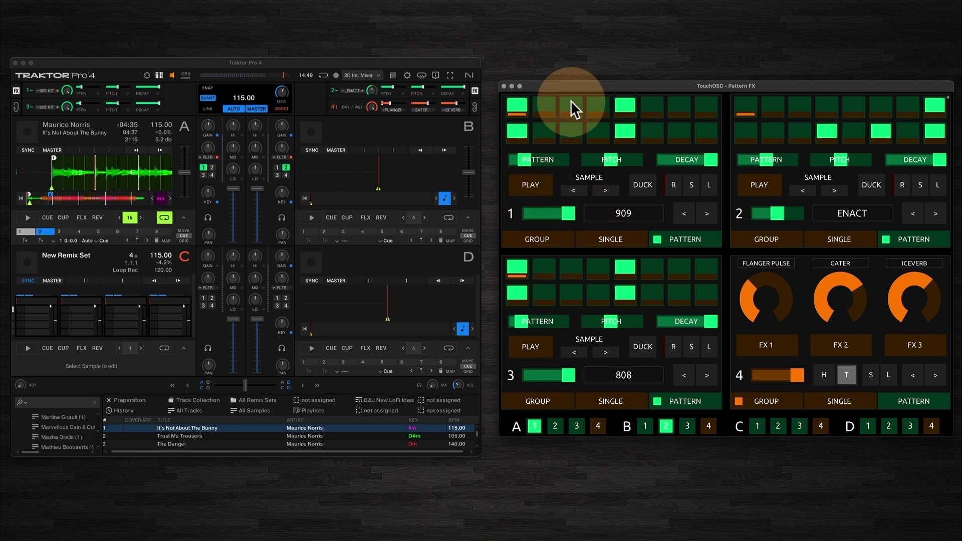
- Toggle step 8 in both rows and top-row step 2, then flick deck 1 to ENACT and back to 909
left_click(706, 106)
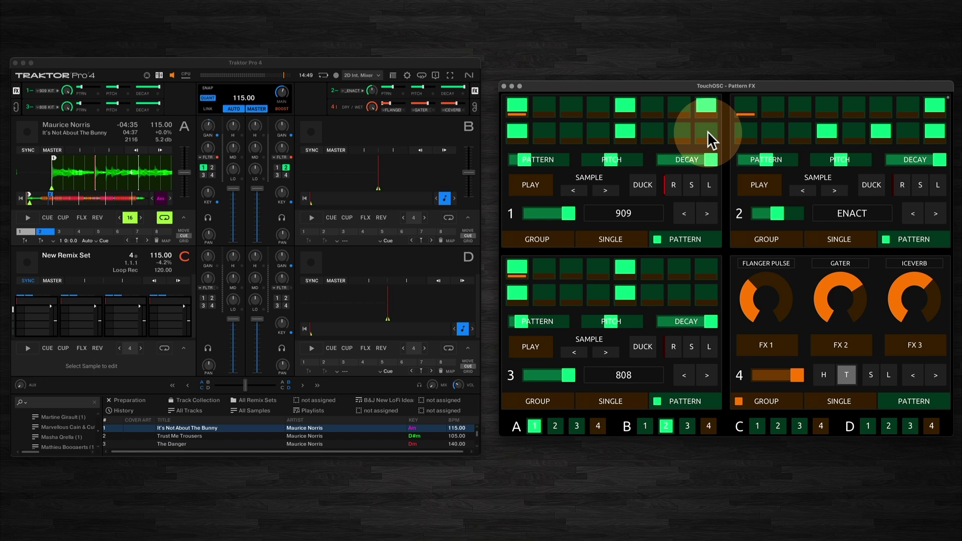
left_click(708, 131)
left_click(544, 104)
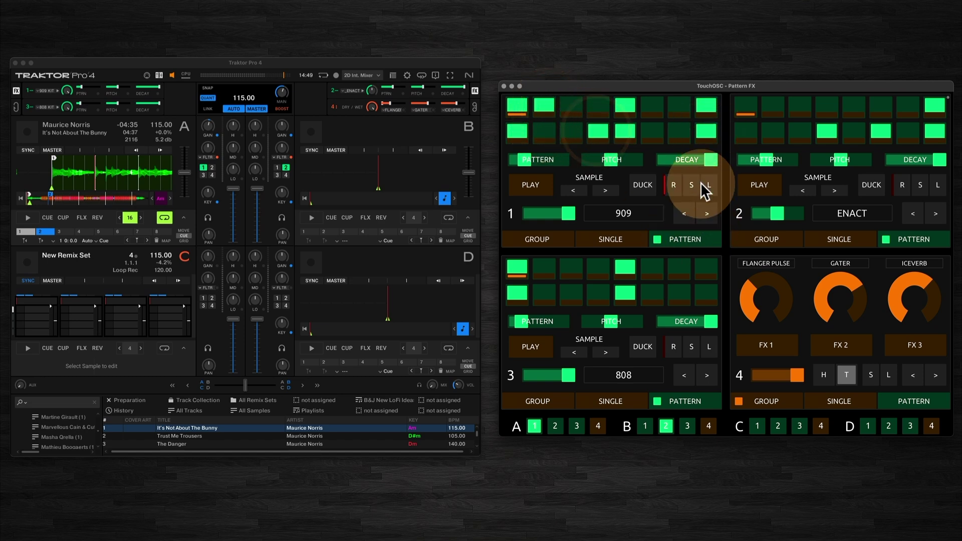
left_click(708, 214)
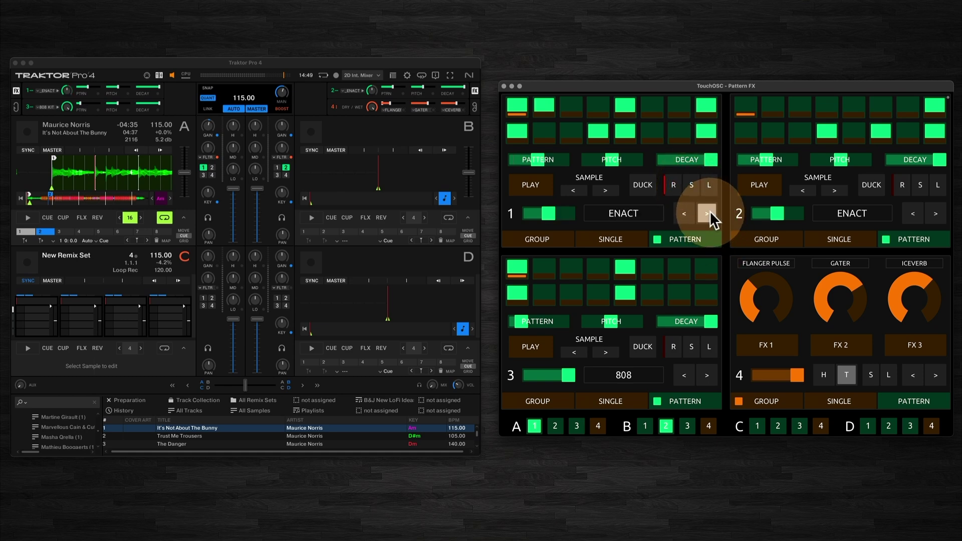
left_click(685, 210)
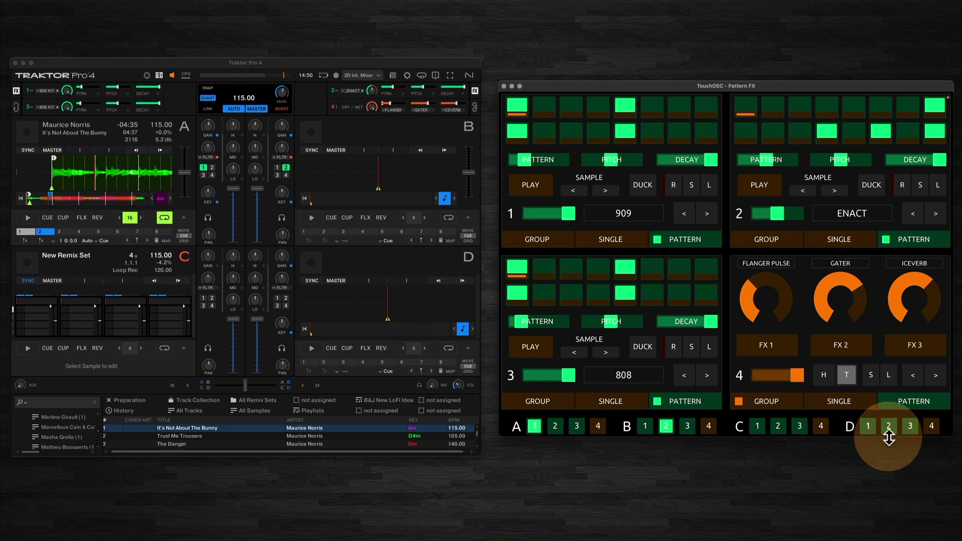
- Toggle FX unit 4 between single and group modes, ending in group with Flanger Pulse on
left_click(844, 403)
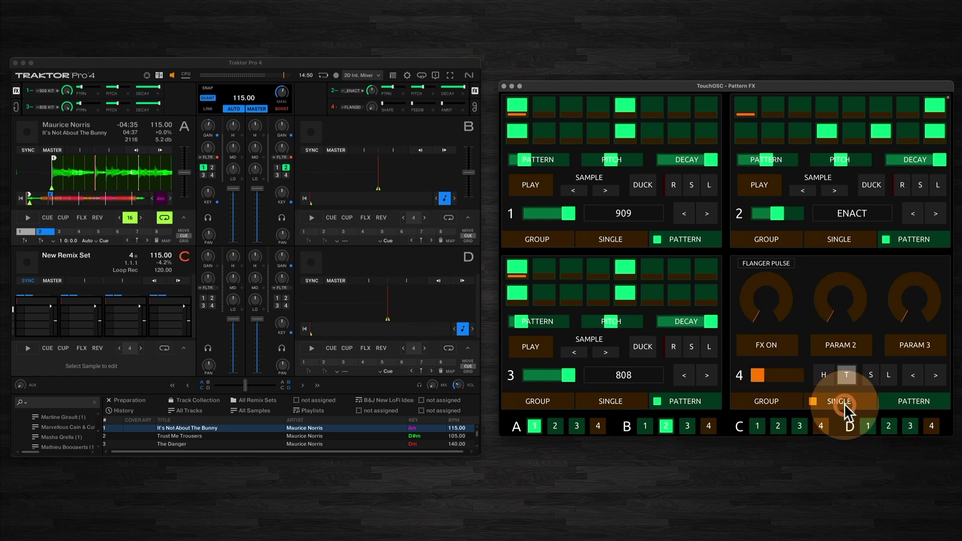
left_click(768, 399)
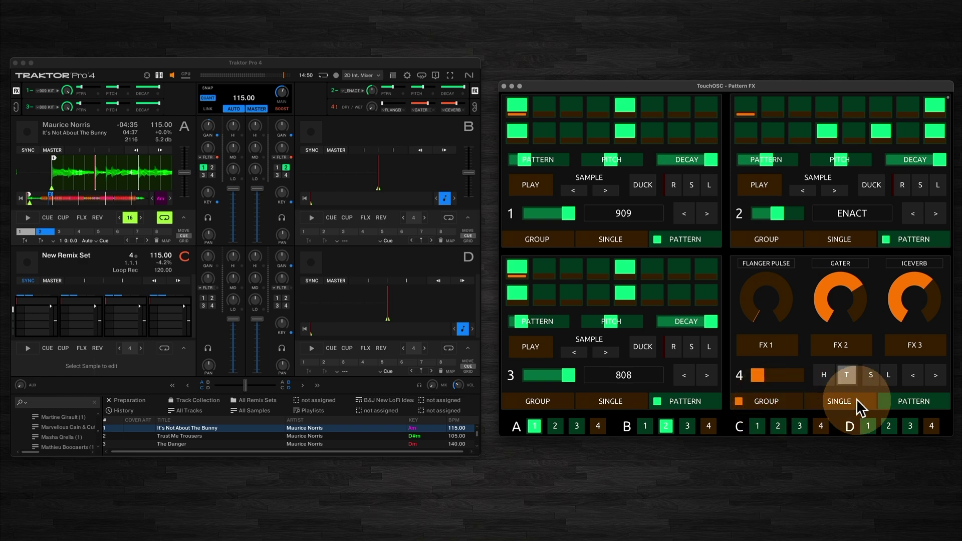
left_click(850, 399)
left_click(764, 399)
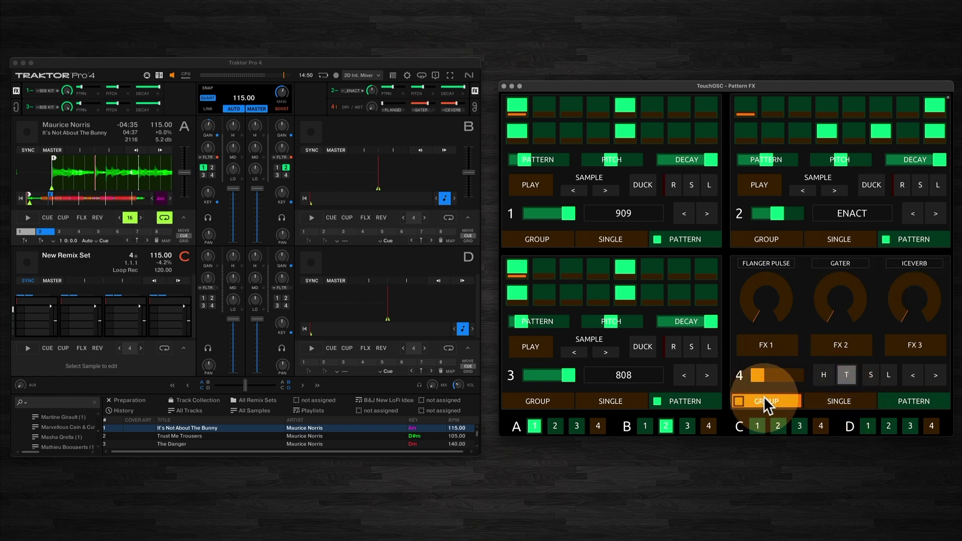
left_click(770, 297)
left_click(772, 346)
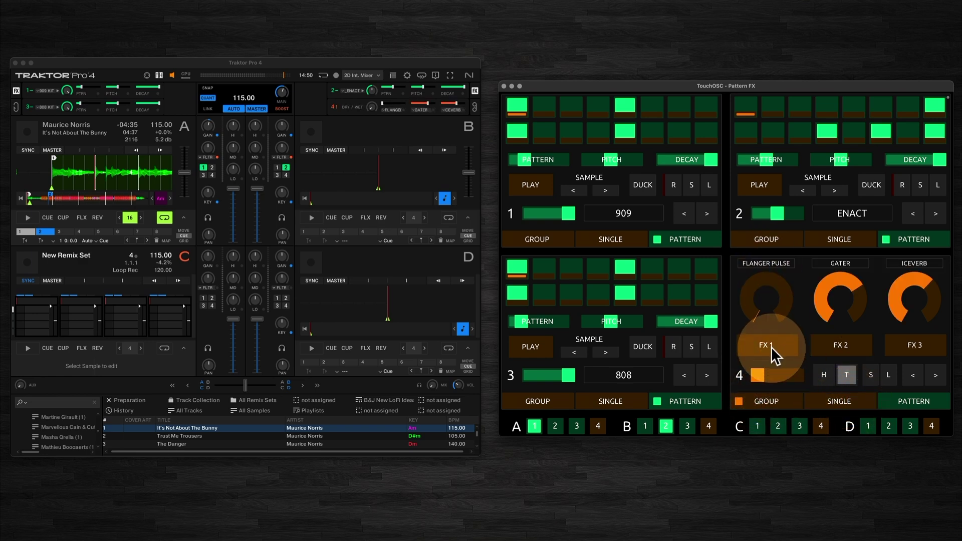
left_click(772, 345)
left_click(772, 345)
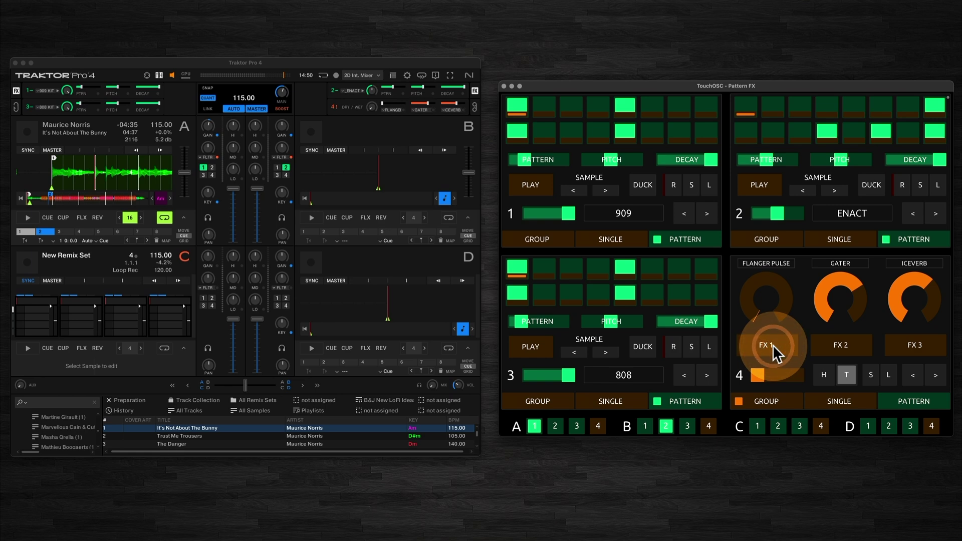
left_click(772, 345)
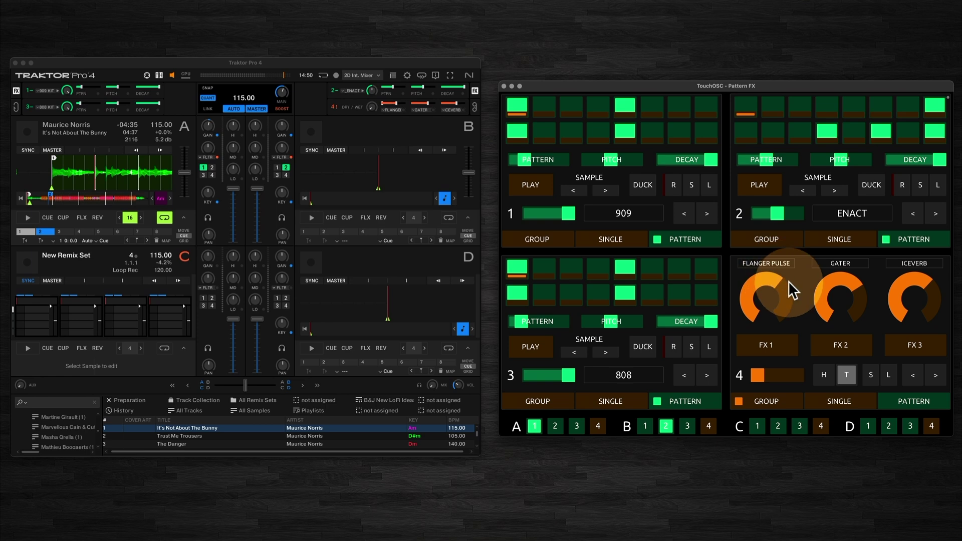
- Raise Flanger Pulse to about half and unit 4's mix near full, then test hold behaviour
left_click_drag(786, 300, 761, 282)
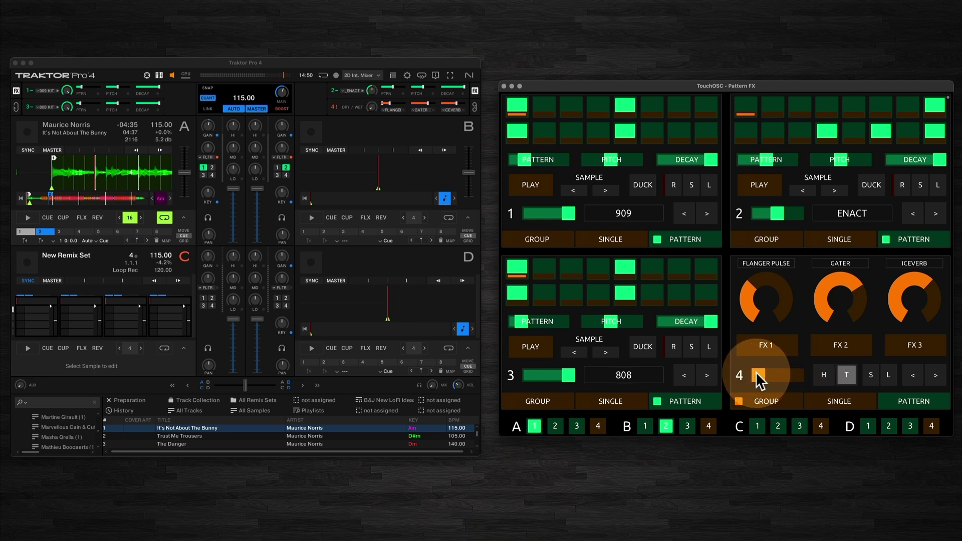
left_click_drag(758, 375, 802, 375)
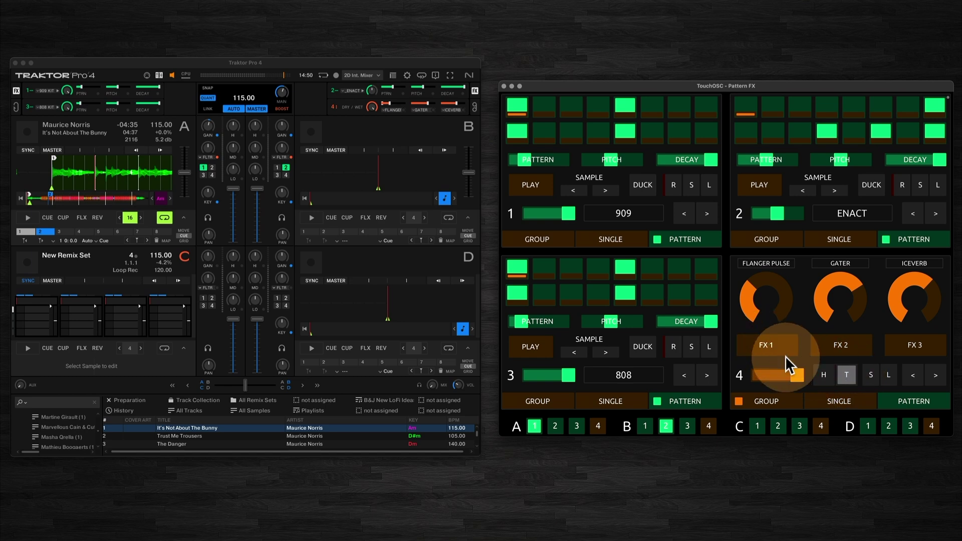
left_click(823, 375)
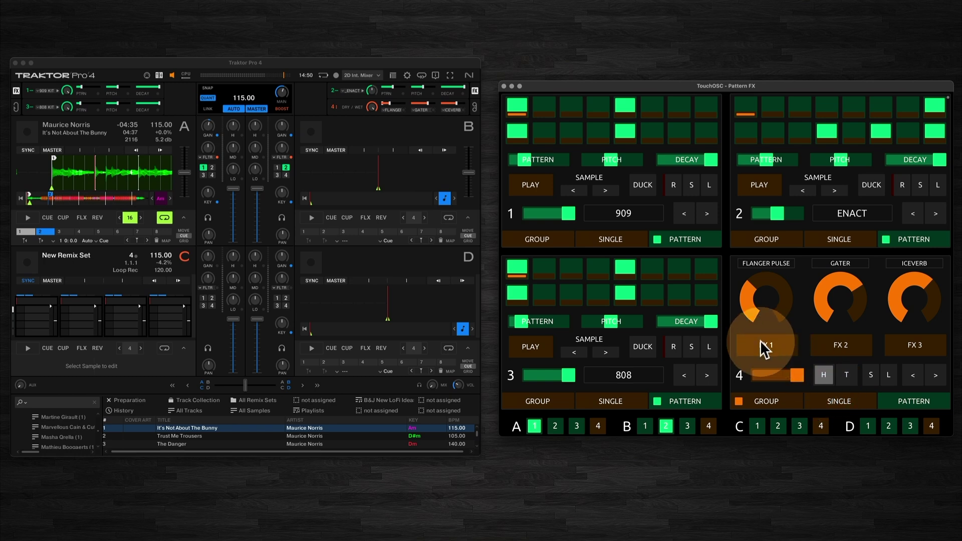
left_click(764, 346)
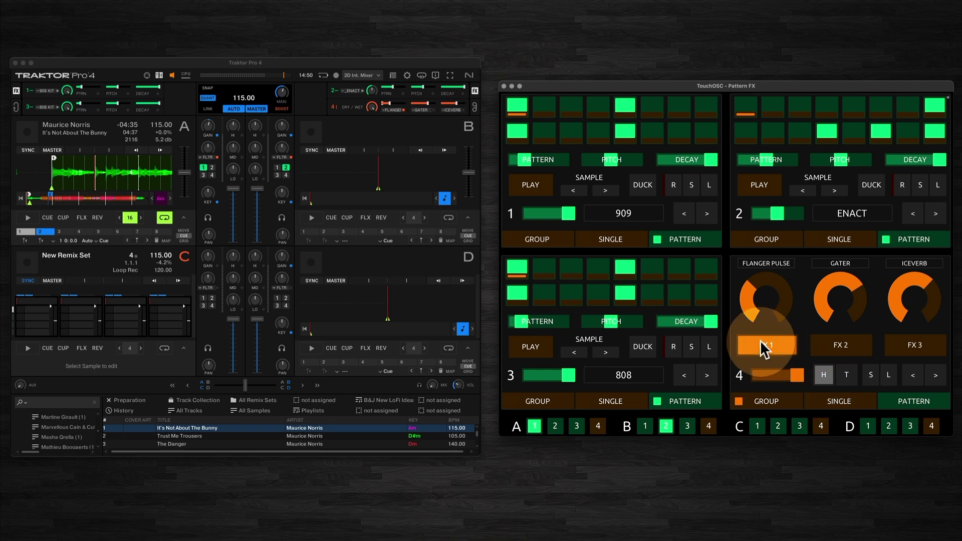
left_click(765, 346)
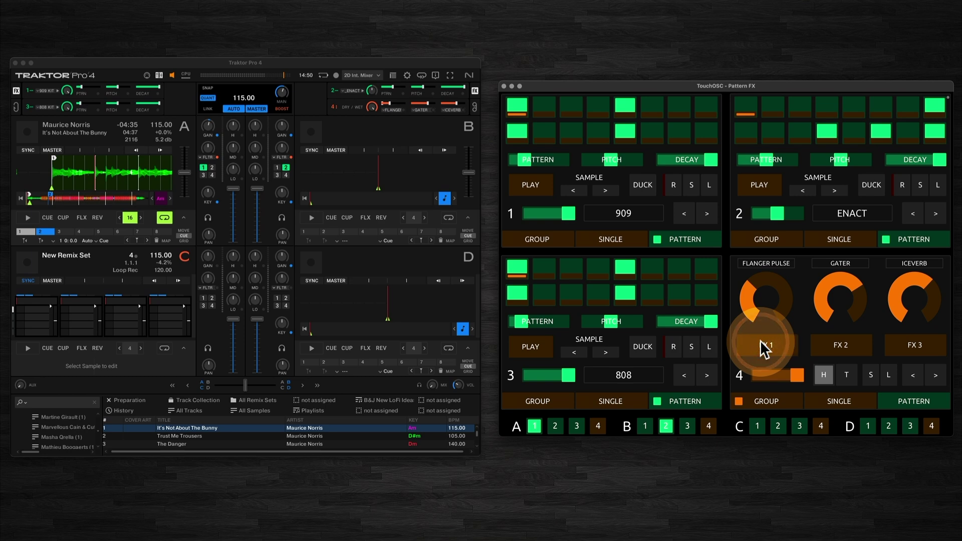
- Return the effect switches to toggle behaviour and switch Flanger Pulse on, then off
left_click(846, 376)
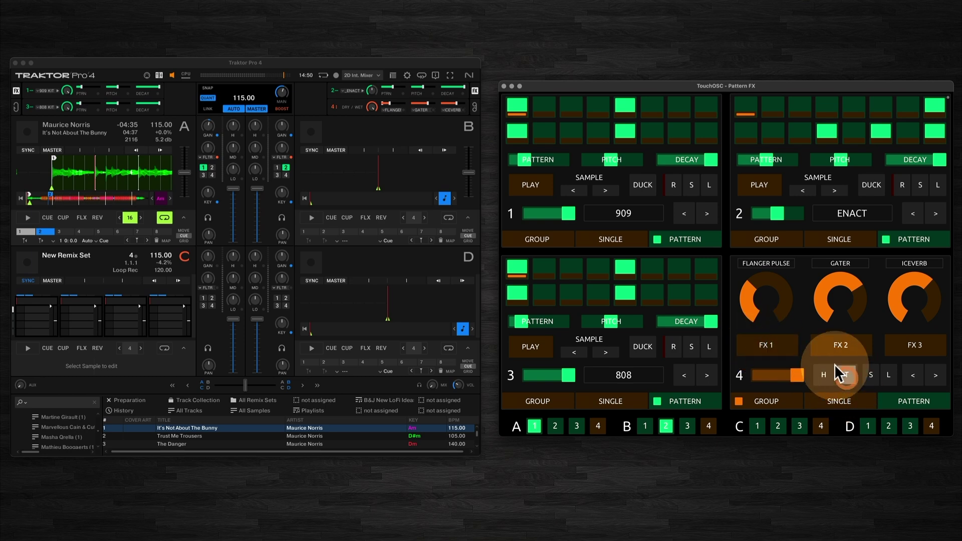
left_click(765, 345)
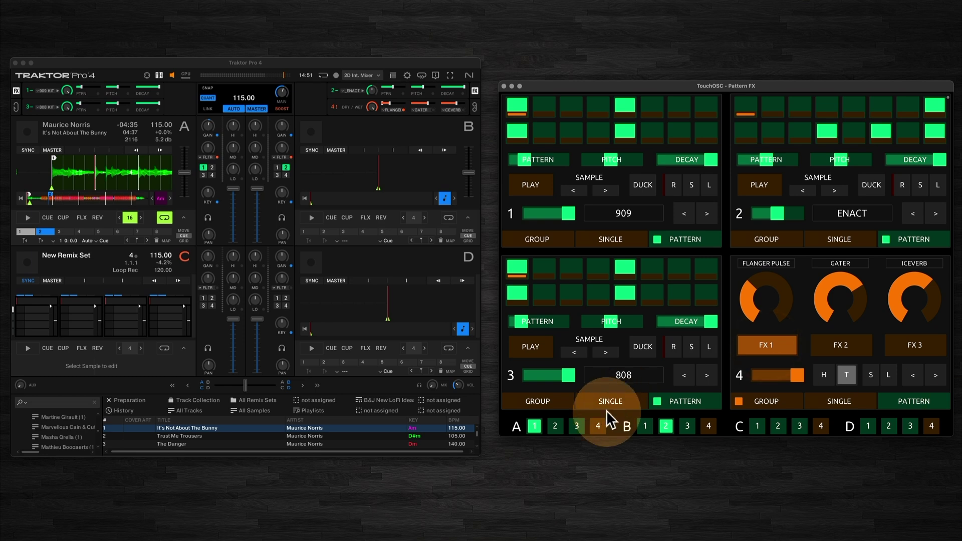
left_click(789, 347)
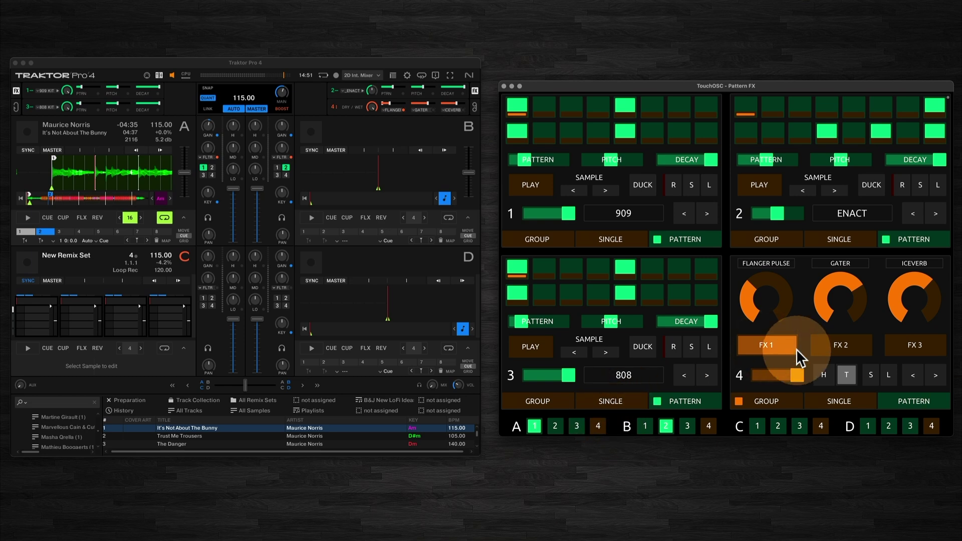
left_click(767, 346)
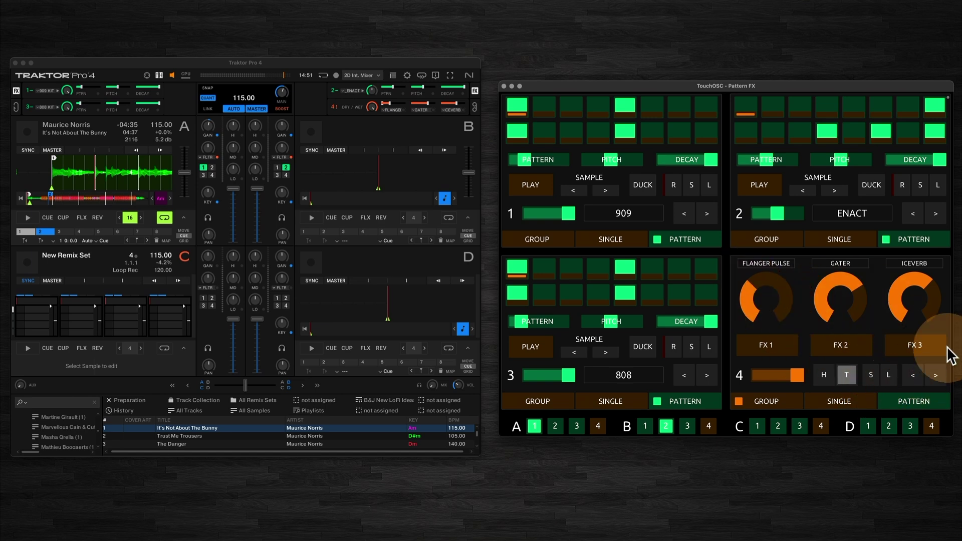
- Lower the Flanger Pulse amount, then step slot 1 forward through effects past Filter LFO to Filter
left_click_drag(755, 308, 757, 300)
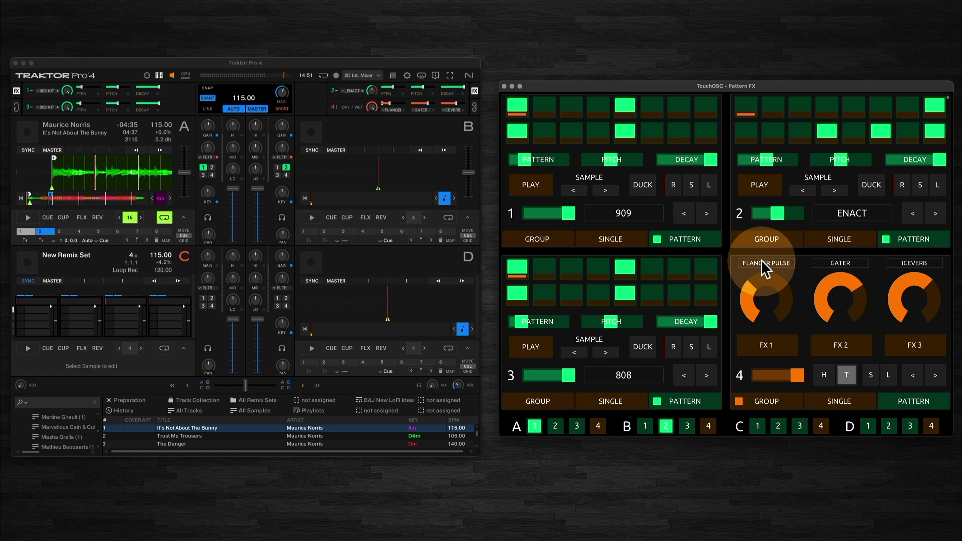
left_click_drag(760, 259, 647, 270)
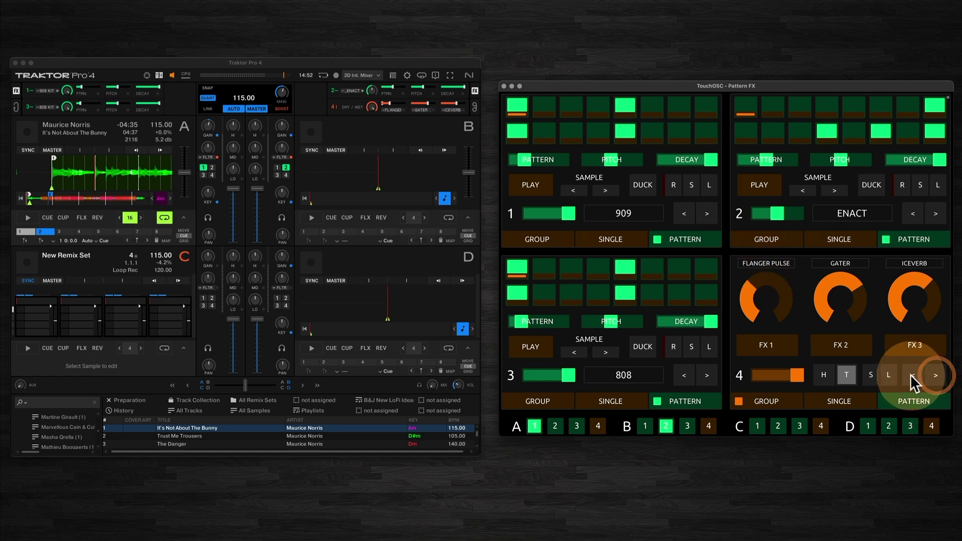
left_click(935, 375)
left_click(934, 375)
left_click(935, 375)
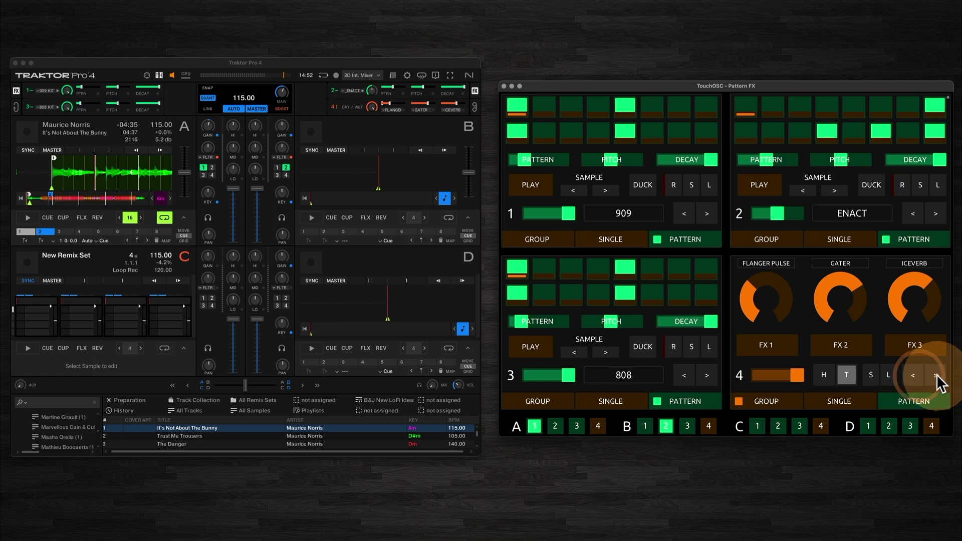
left_click(934, 376)
left_click(935, 376)
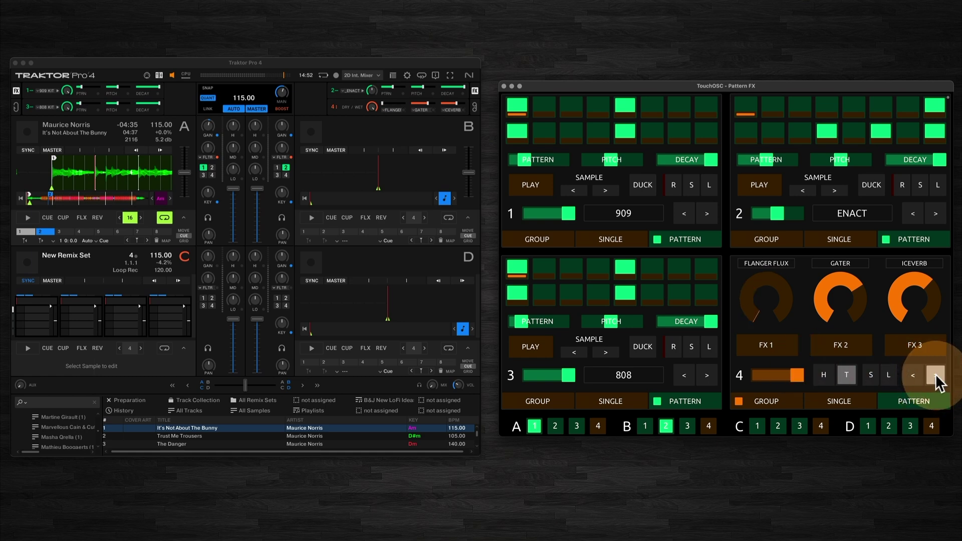
left_click(935, 375)
left_click(934, 375)
left_click(935, 376)
left_click(935, 375)
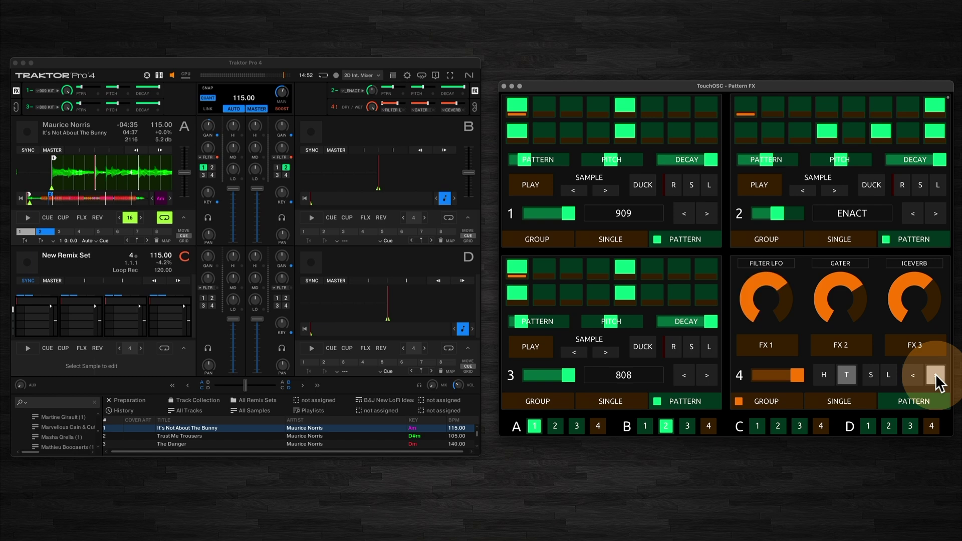
left_click(935, 375)
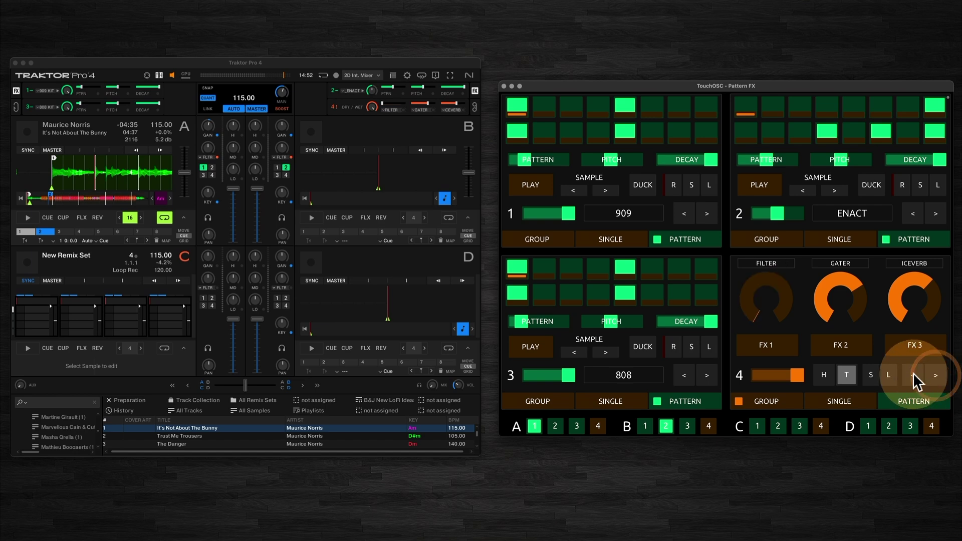
- Step slot 1 back to Flanger Flux and put FX unit 4 in single-effect mode
left_click(911, 375)
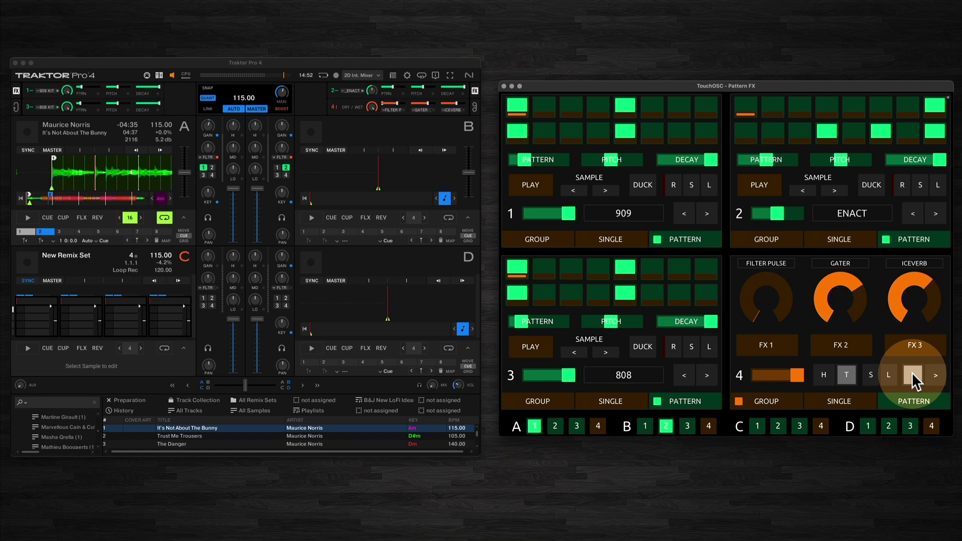
left_click(911, 375)
left_click(911, 375)
left_click(911, 375)
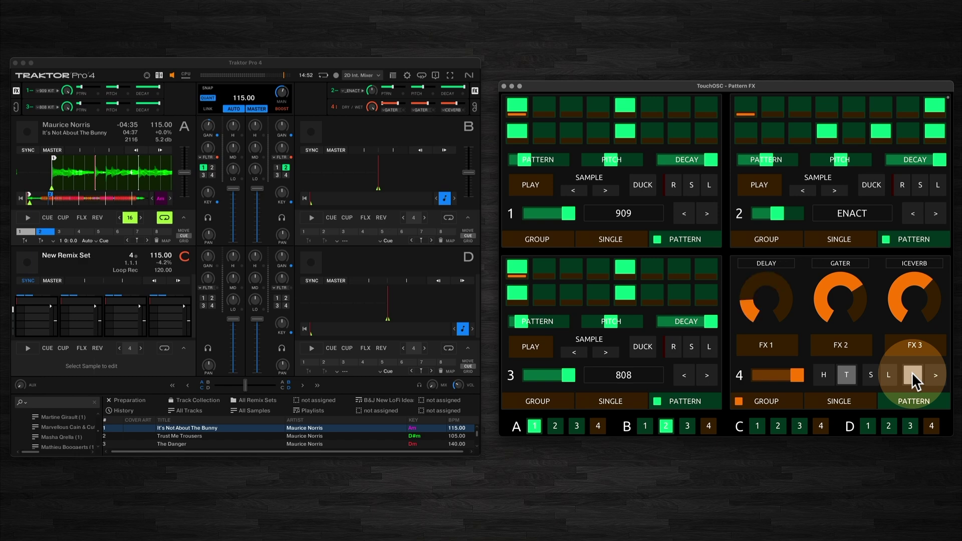
left_click(911, 375)
left_click(911, 375)
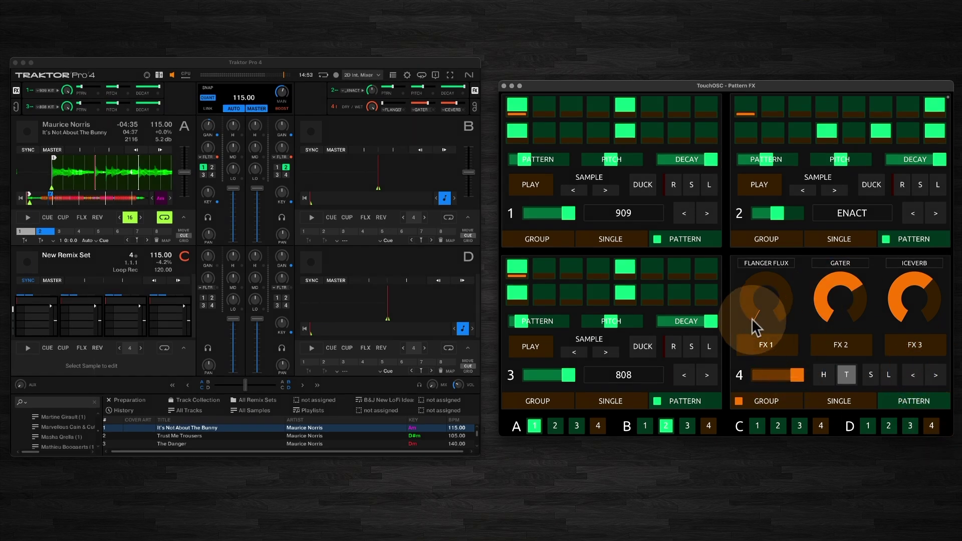
left_click(826, 403)
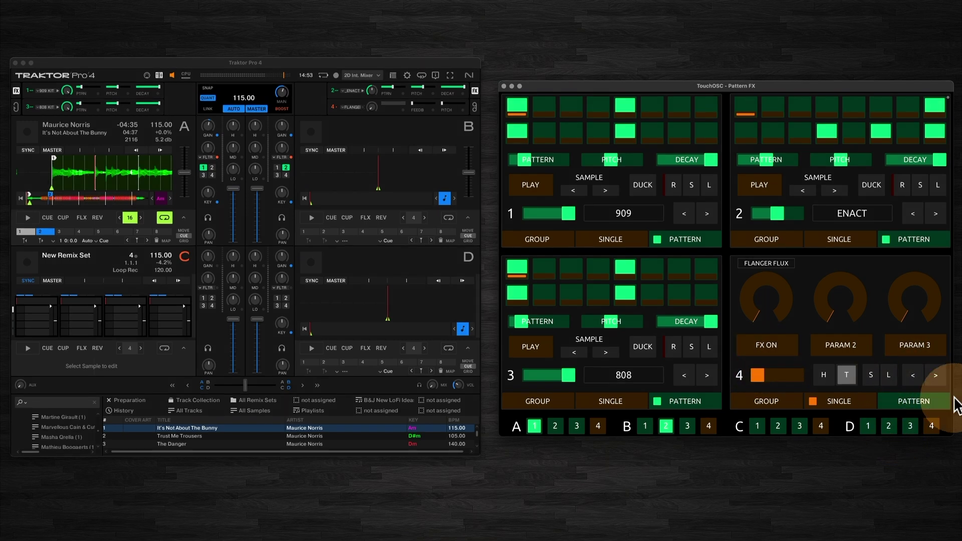
- Step FX unit 4's single effect through Phaser to Delay
left_click(913, 375)
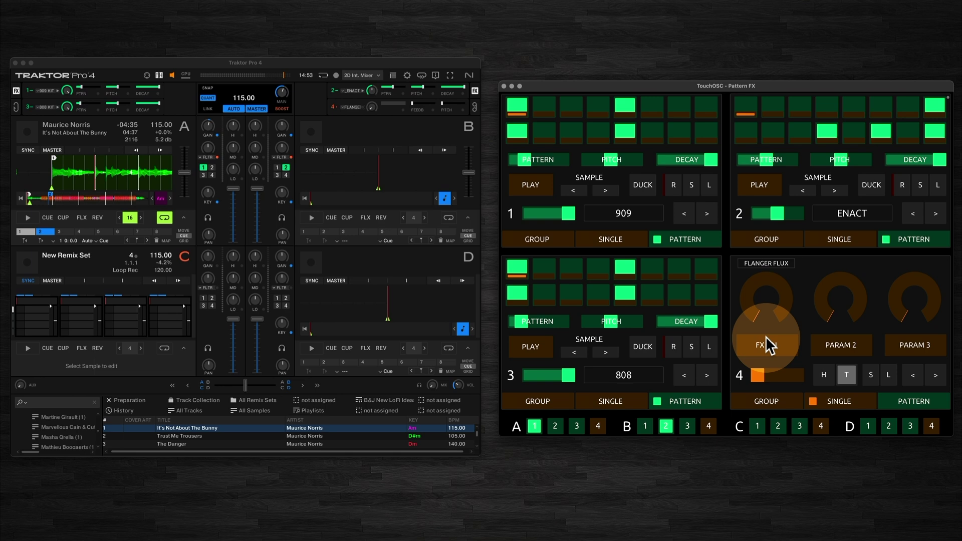
left_click(912, 375)
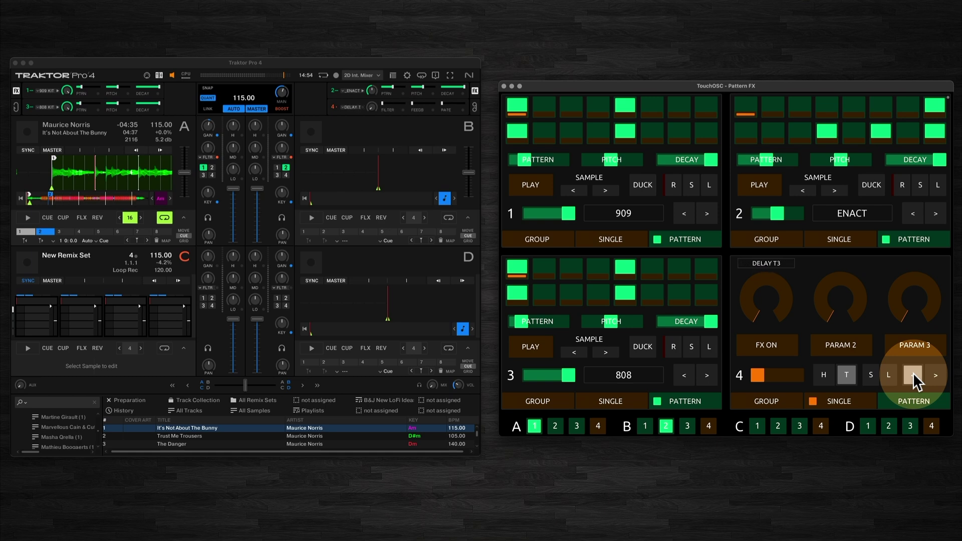
left_click(912, 375)
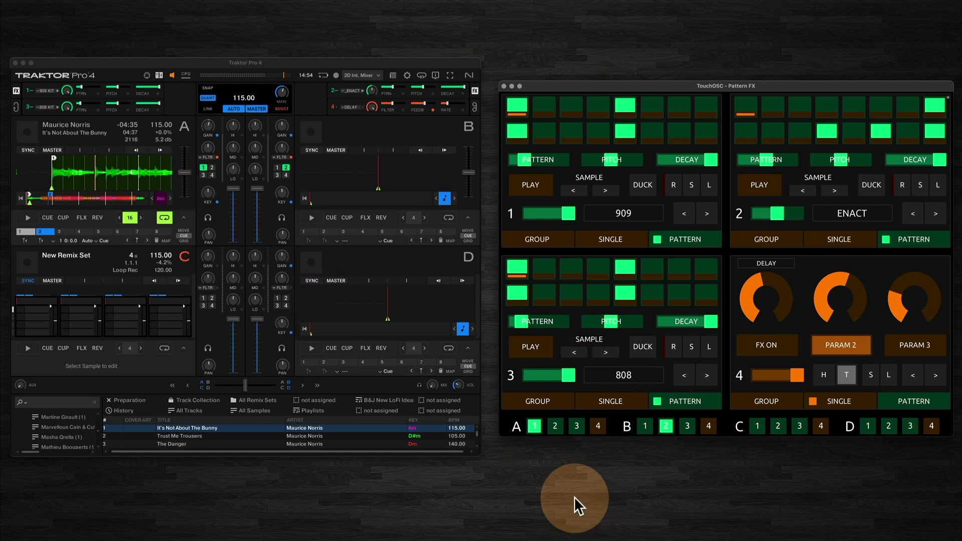
- Switch deck A to pattern 3 and trigger deck B's slot 4
left_click(576, 426)
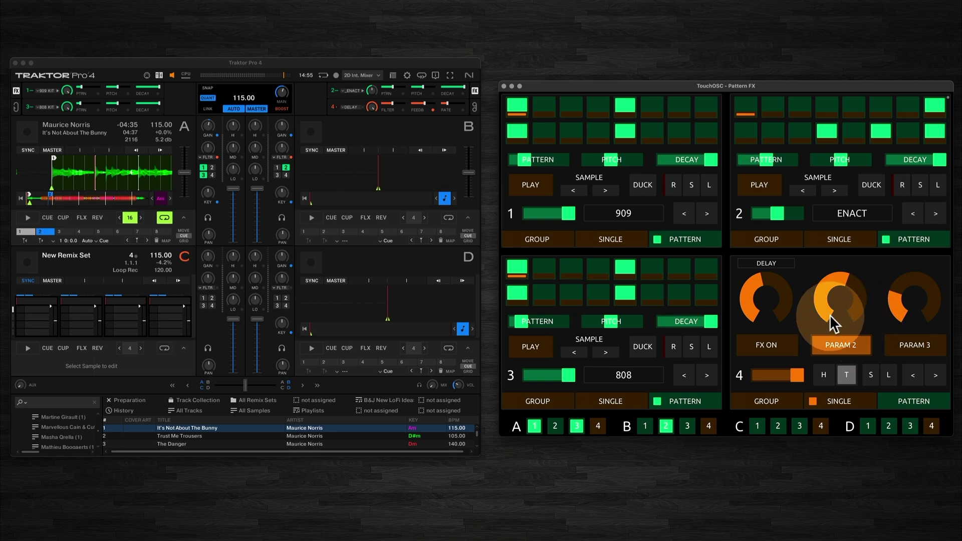
left_click(708, 425)
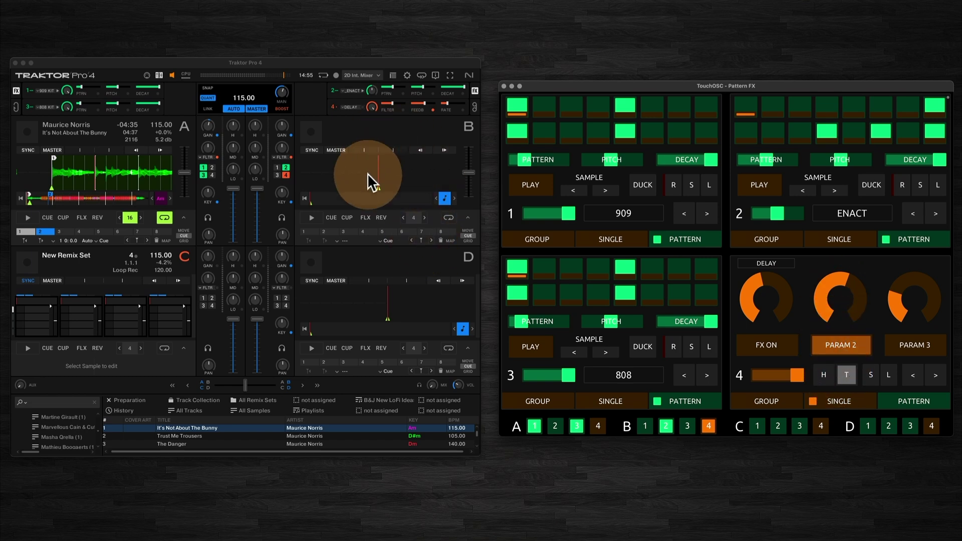
- Start players 1, 3 and 2, giving player 3 a new sample with lower pattern and decay
left_click(527, 186)
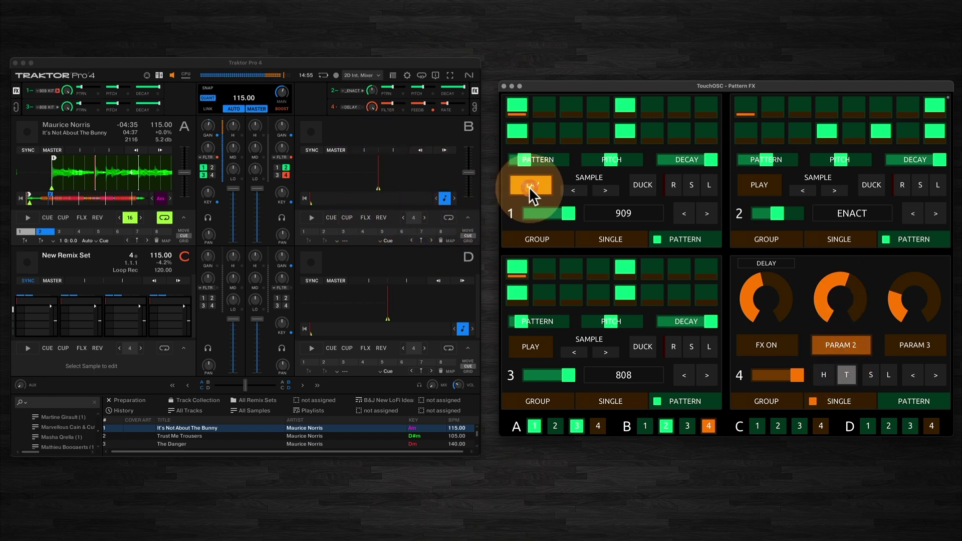
left_click(529, 347)
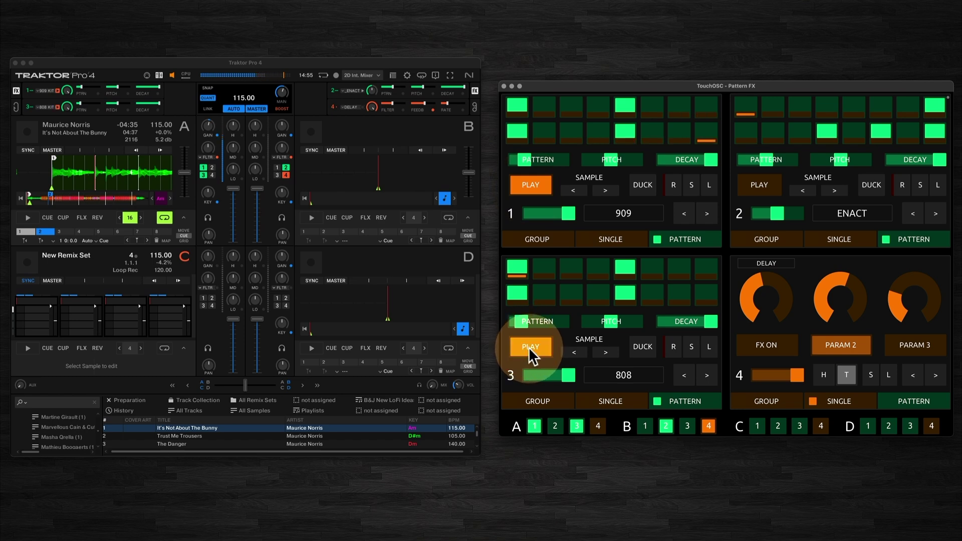
left_click(603, 349)
left_click(602, 349)
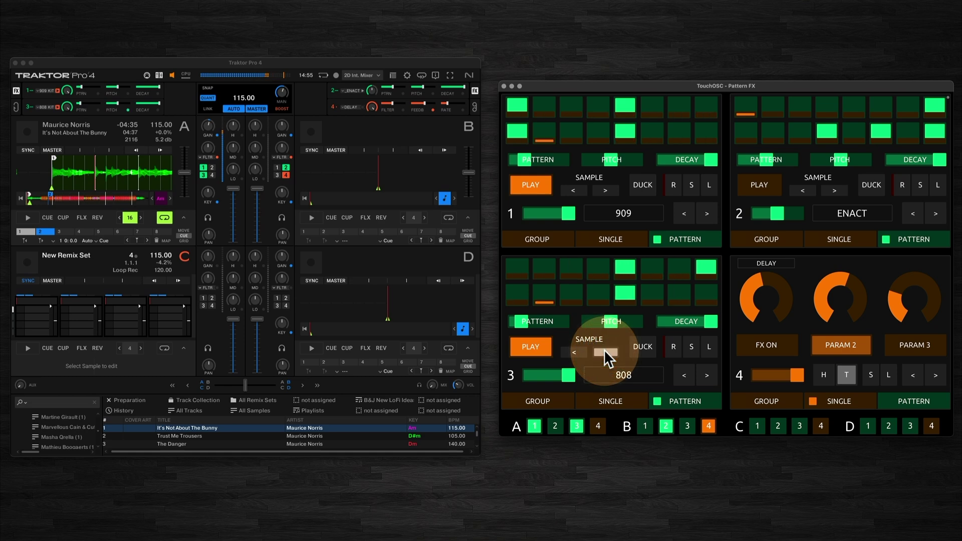
left_click(518, 322)
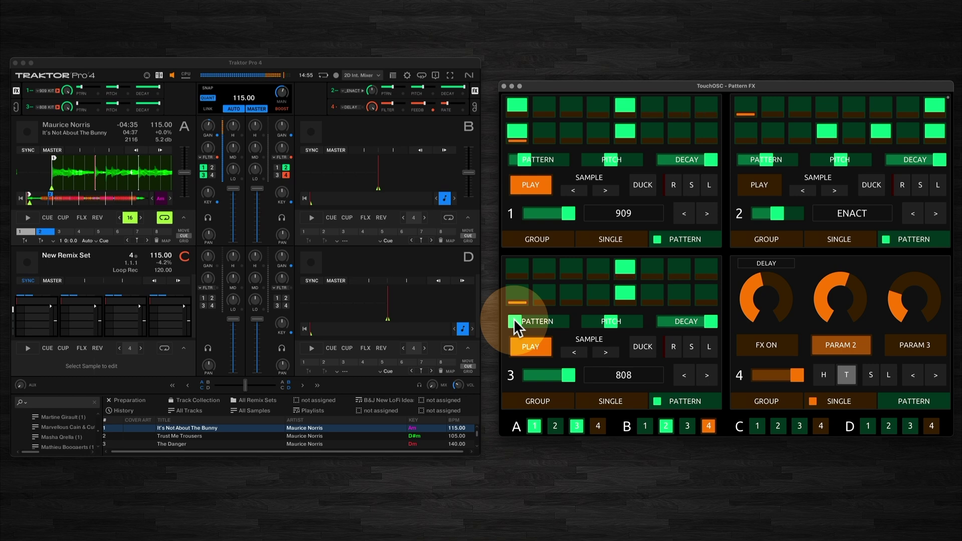
mouse_move(688, 325)
left_mouse_down()
mouse_move(707, 318)
mouse_move(701, 328)
mouse_move(676, 319)
left_mouse_up()
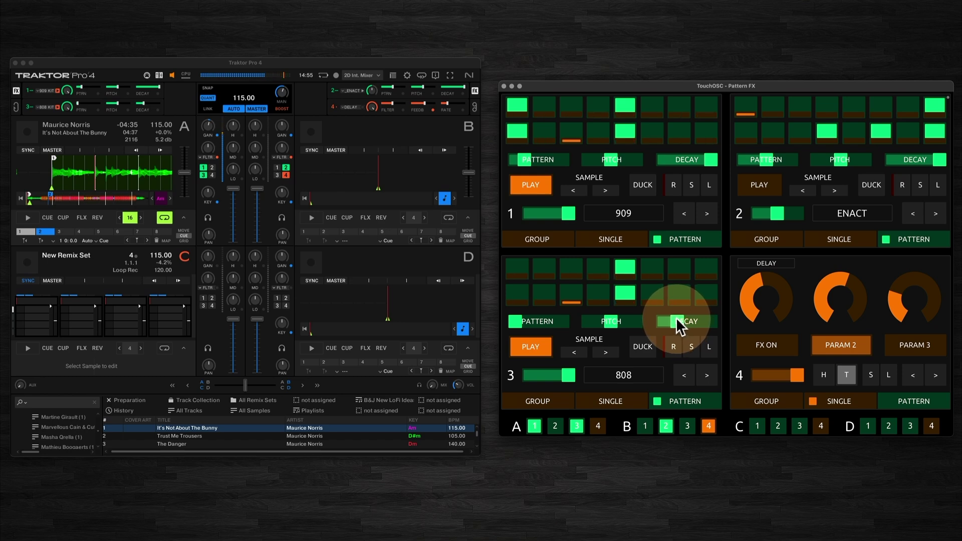
left_click(758, 183)
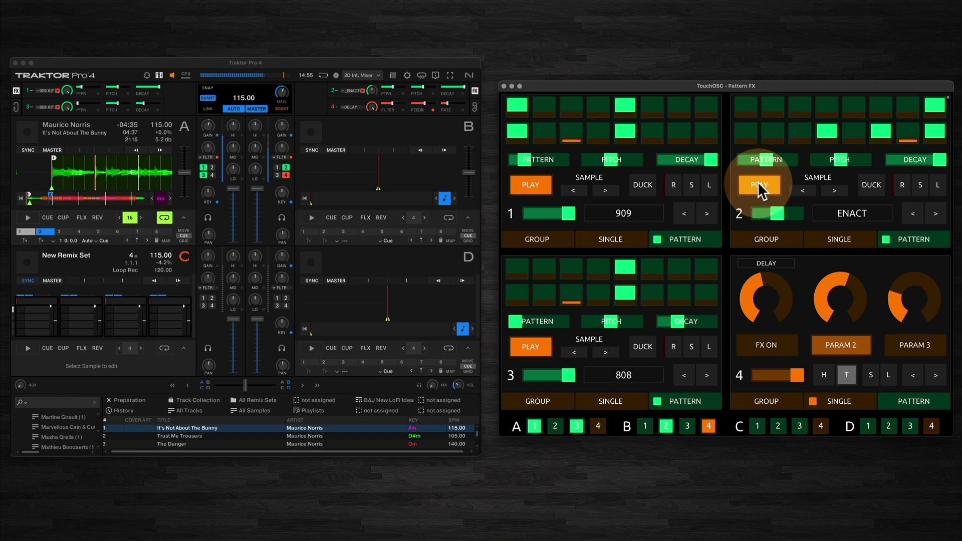
- Advance player 2's sample twice and put FX unit 4 into group mode
left_click(835, 188)
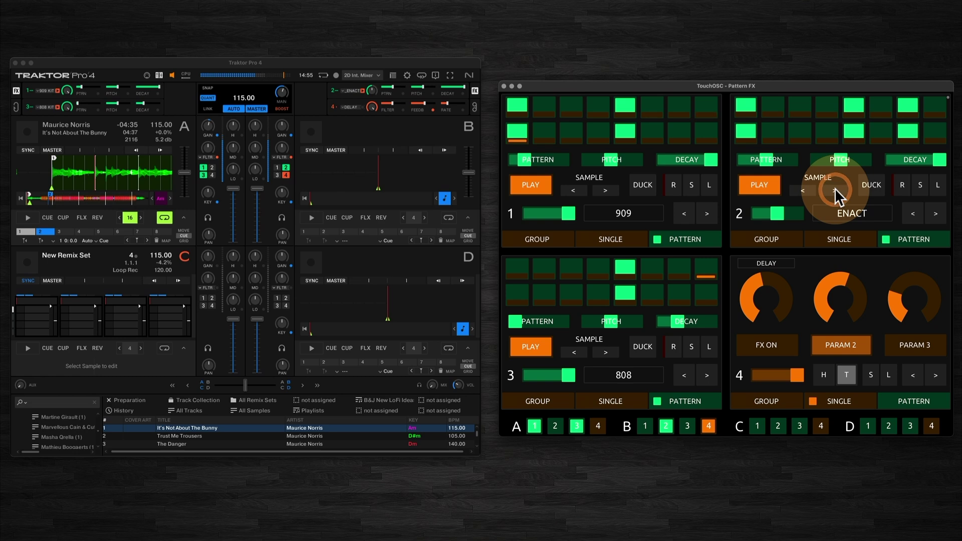
left_click(835, 188)
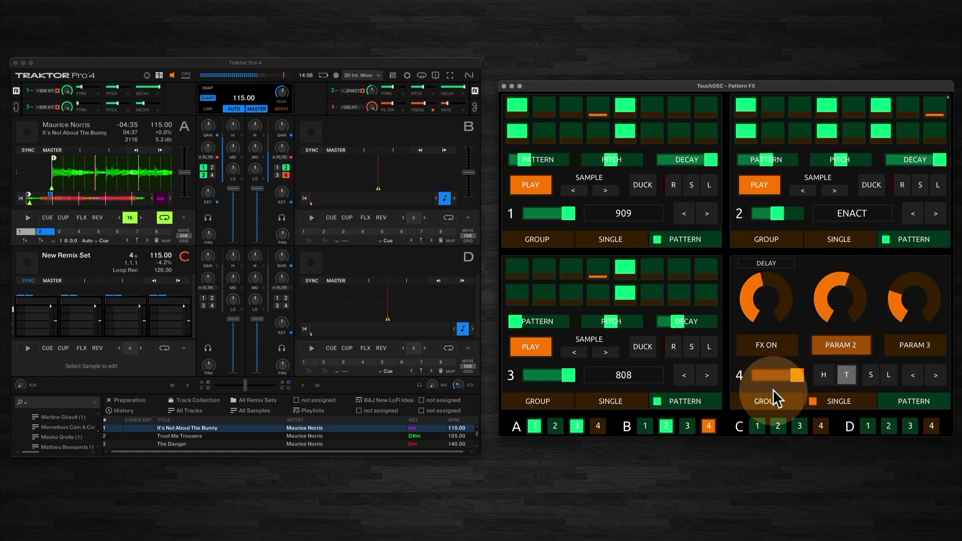
left_click(759, 351)
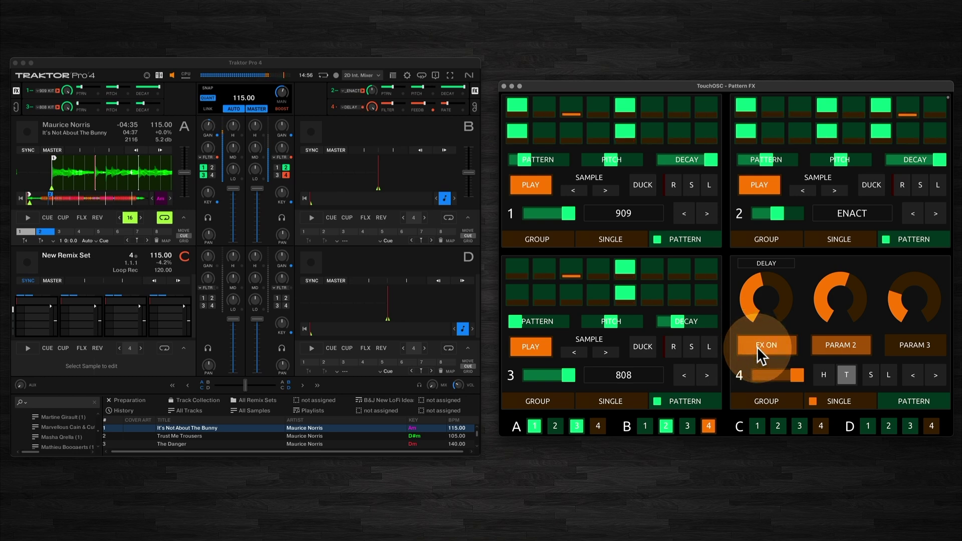
left_click(758, 351)
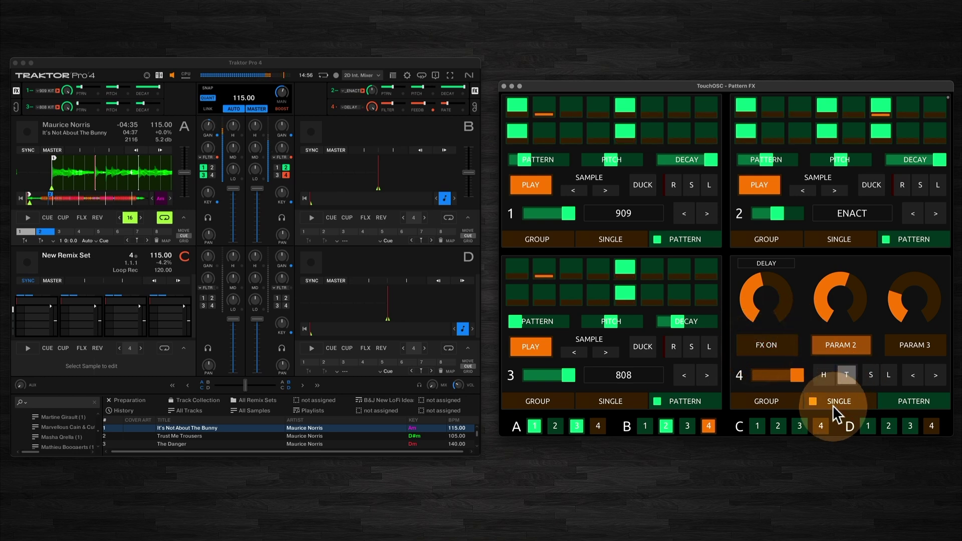
left_click(776, 399)
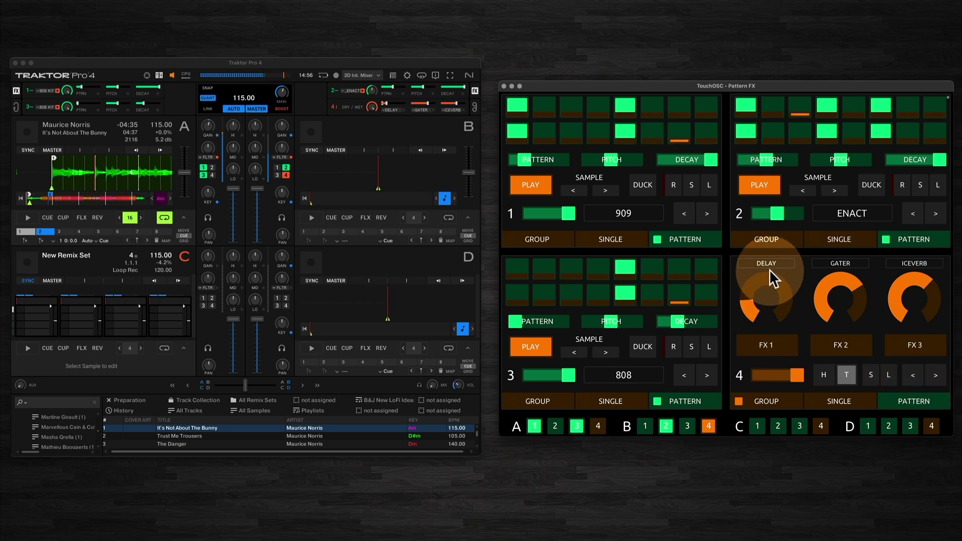
- Set FX 1 of unit 4 to Flanger Pulse, switch it on, and raise its amount to a quarter
left_click(913, 376)
left_click(912, 375)
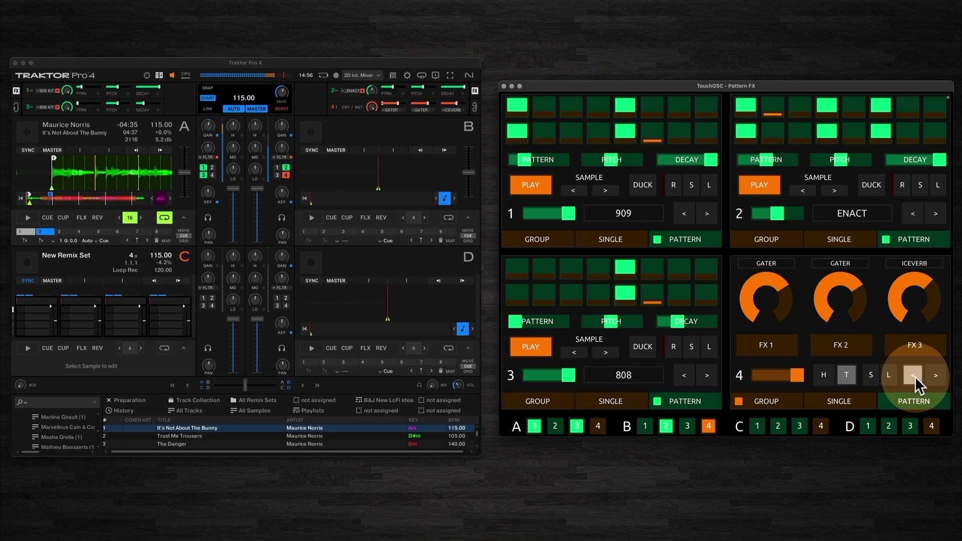
left_click(913, 375)
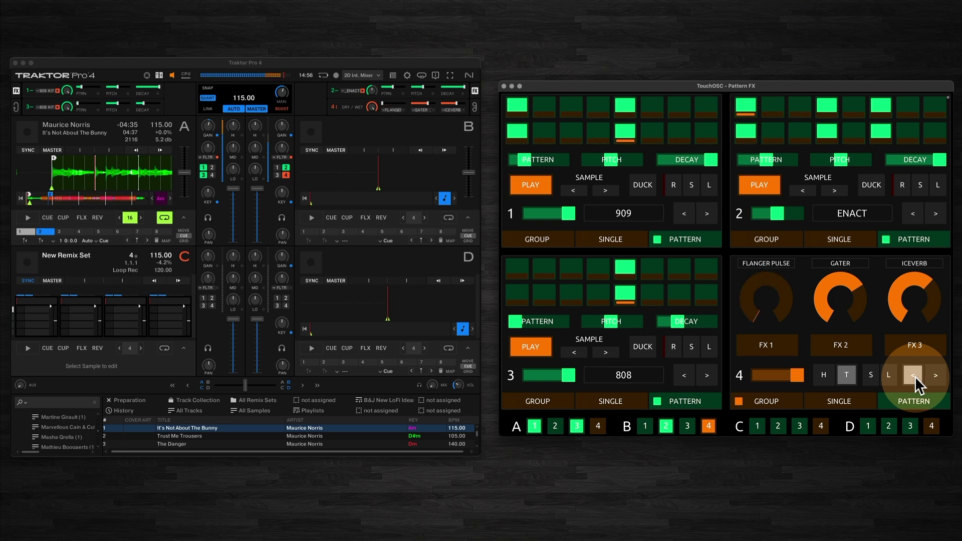
left_click(913, 375)
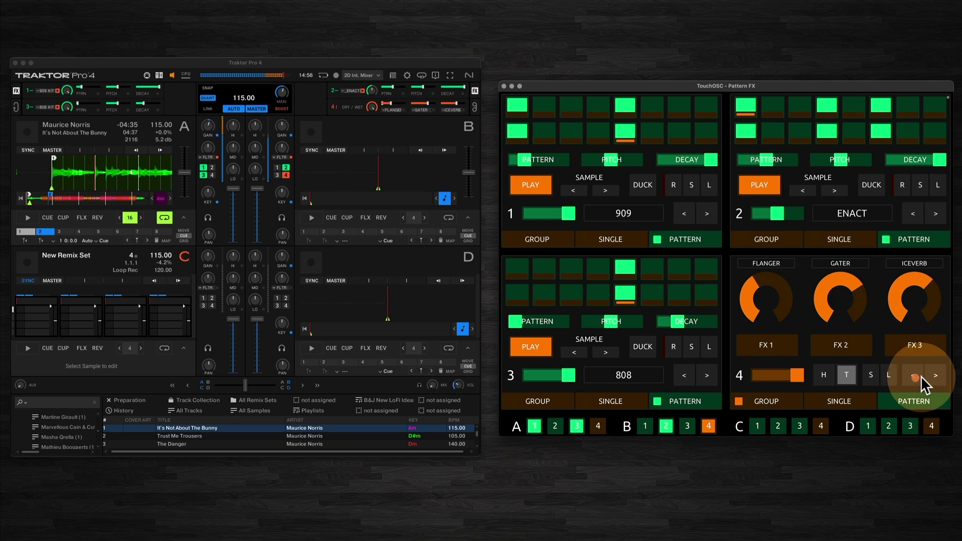
left_click(935, 377)
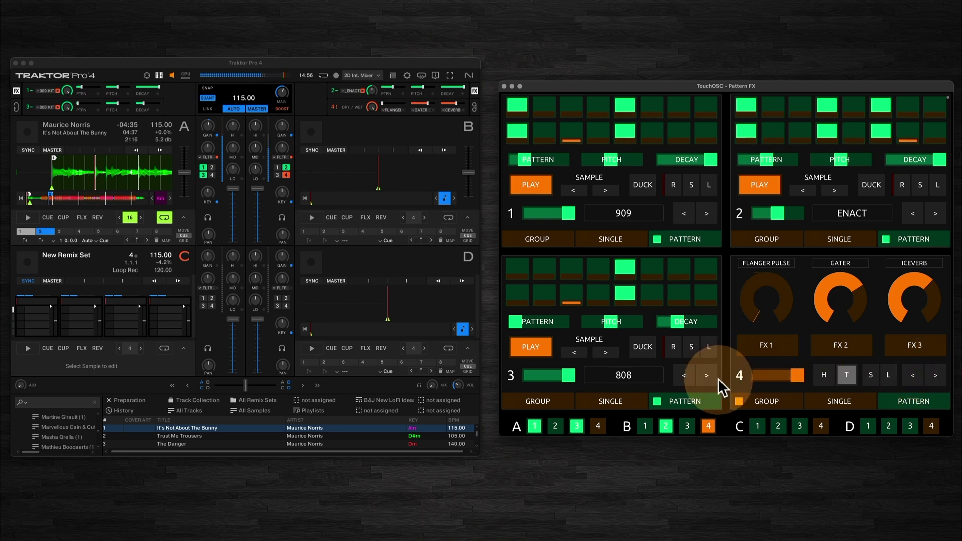
left_click(762, 347)
left_click_drag(770, 307, 751, 291)
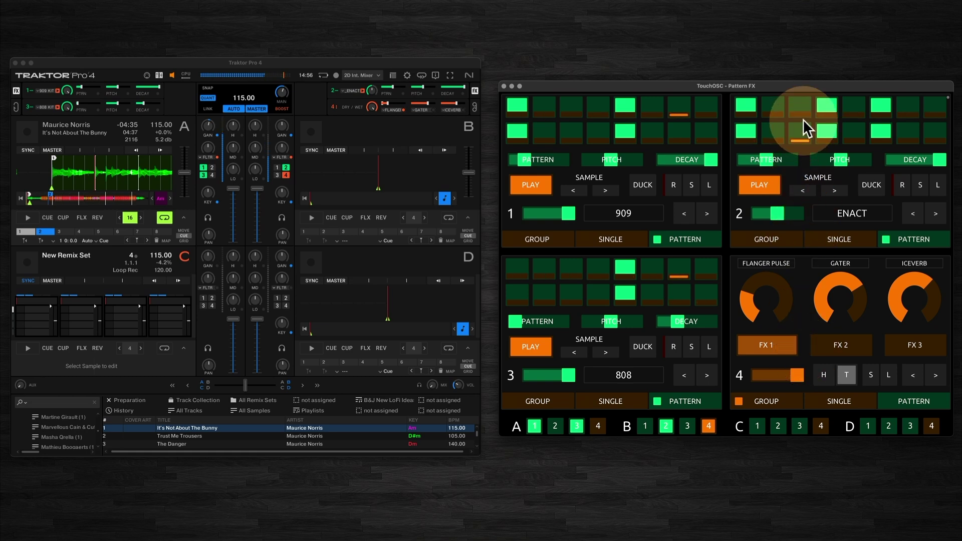
- Push Flanger Pulse almost full, switch on and tweak Gater, then pull Flanger Pulse low
left_click(816, 324)
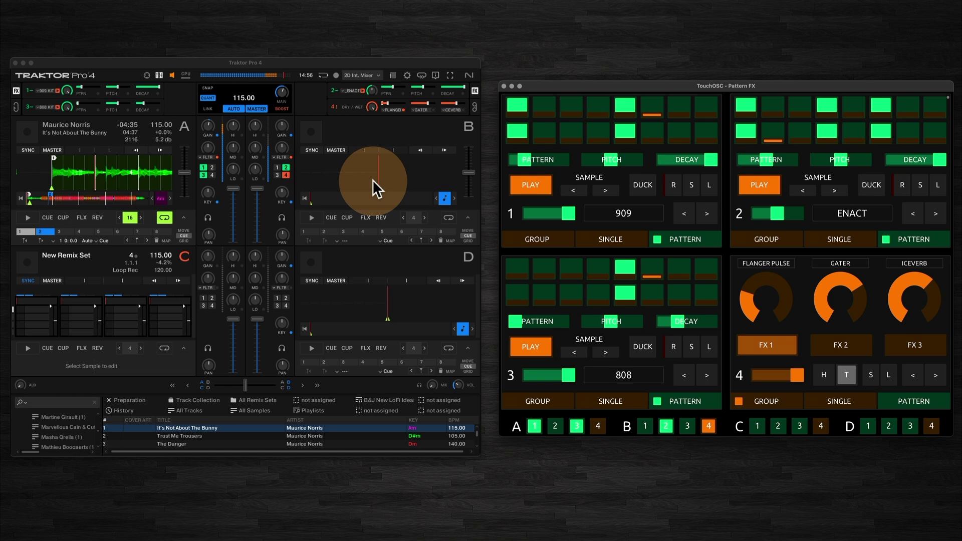
left_click(750, 296)
left_click_drag(752, 281, 778, 292)
left_click(840, 353)
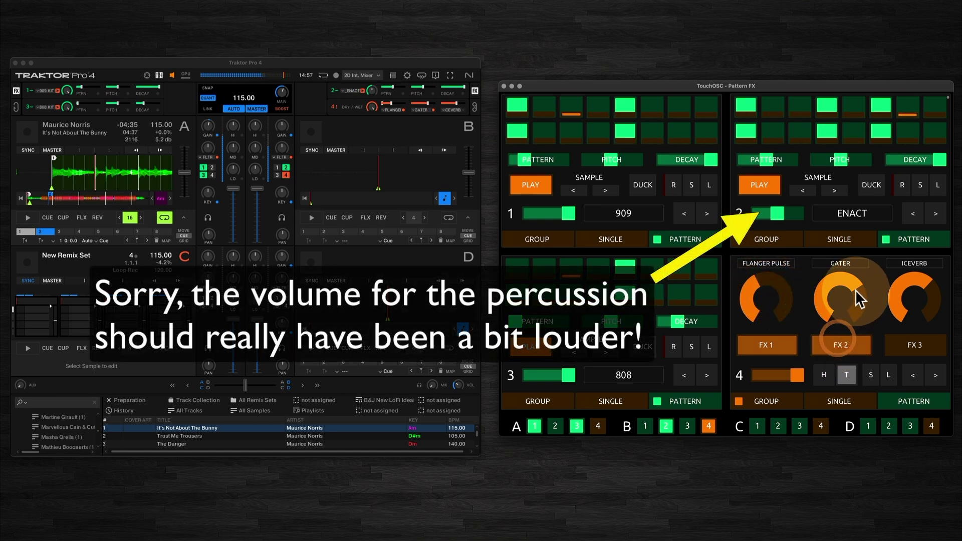
mouse_move(856, 288)
left_mouse_down()
mouse_move(859, 301)
mouse_move(843, 275)
mouse_move(859, 290)
mouse_move(852, 312)
mouse_move(857, 300)
left_mouse_up()
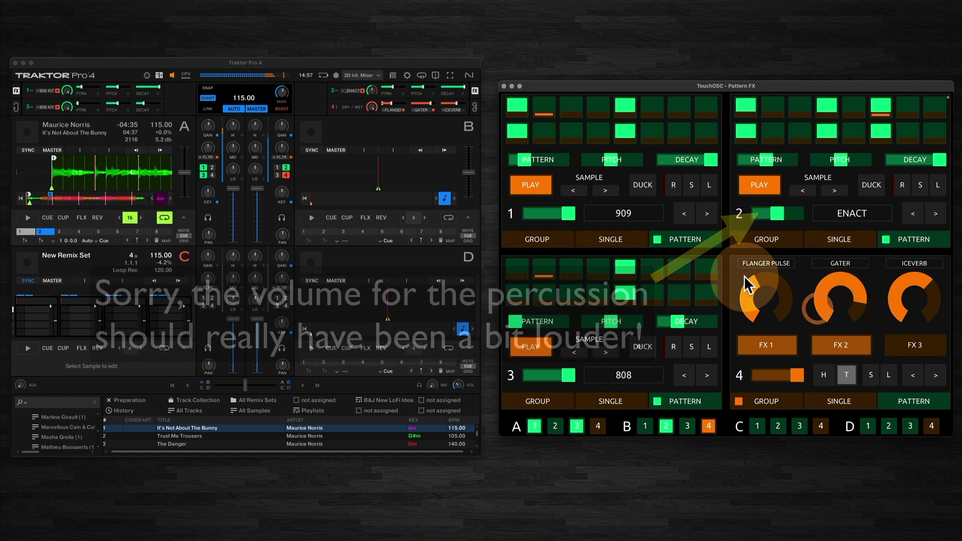
left_click_drag(748, 279, 780, 293)
mouse_move(856, 300)
left_mouse_down()
mouse_move(857, 279)
mouse_move(863, 296)
left_mouse_up()
- Switch on Iceverb, adjust its amount, then turn FX 3 off again
left_click(910, 340)
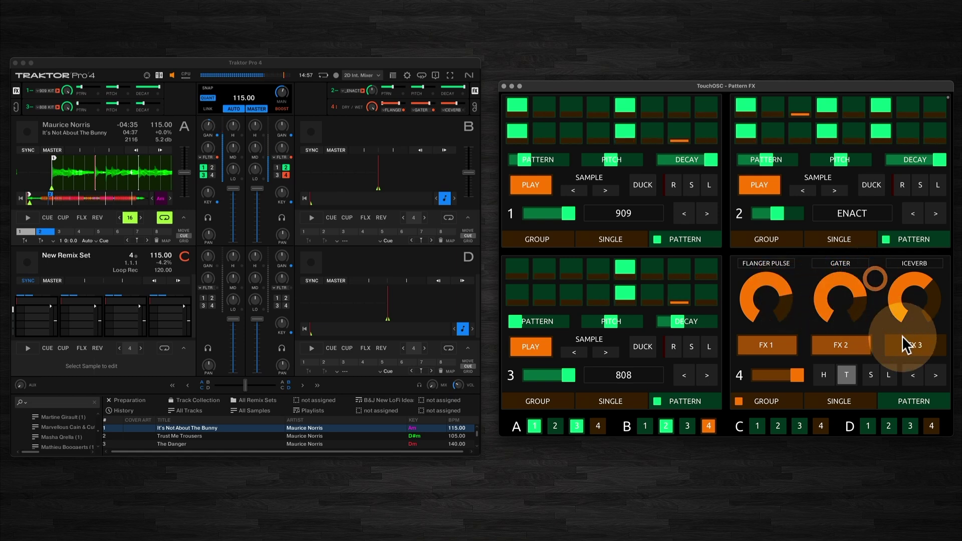
left_click_drag(924, 288, 900, 293)
mouse_move(818, 115)
left_mouse_down()
mouse_move(802, 126)
mouse_move(833, 163)
mouse_move(834, 190)
mouse_move(802, 207)
mouse_move(782, 290)
mouse_move(761, 279)
mouse_move(752, 296)
mouse_move(898, 349)
left_mouse_up()
left_click(898, 349)
- Switch Gater off, raise player 2's pitch, and bring Flanger Pulse up to around a third
left_click(841, 345)
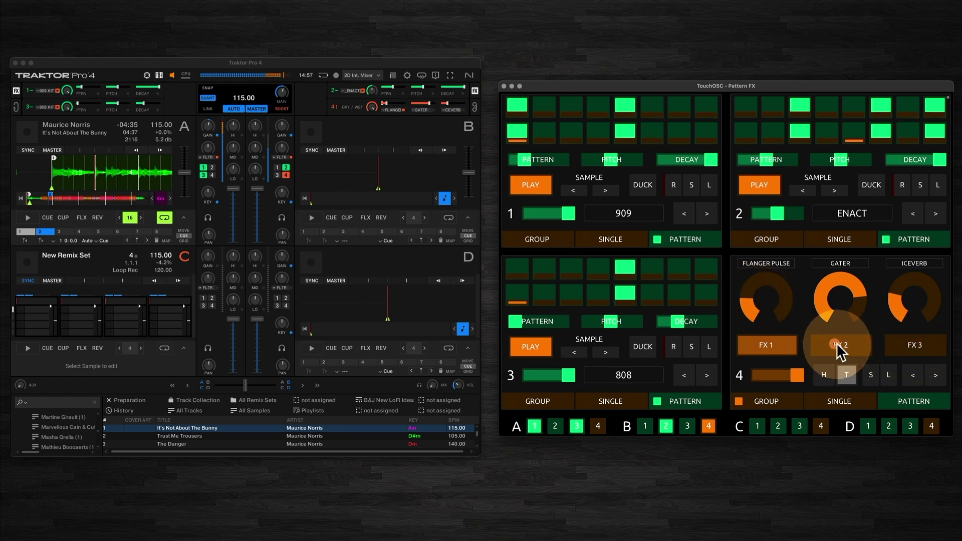
left_click_drag(840, 160, 863, 161)
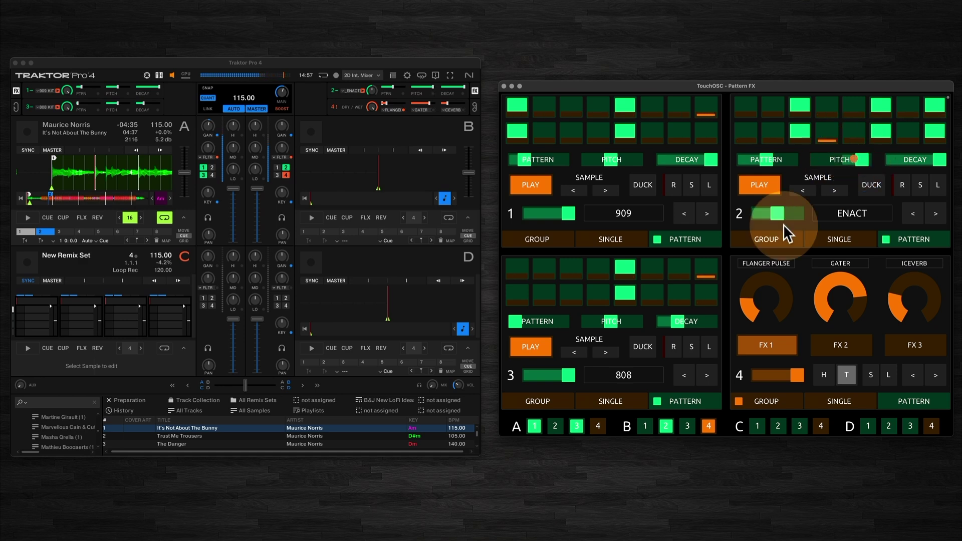
left_click(748, 288)
mouse_move(748, 288)
left_mouse_down()
mouse_move(767, 282)
mouse_move(777, 300)
mouse_move(768, 284)
mouse_move(754, 302)
left_mouse_up()
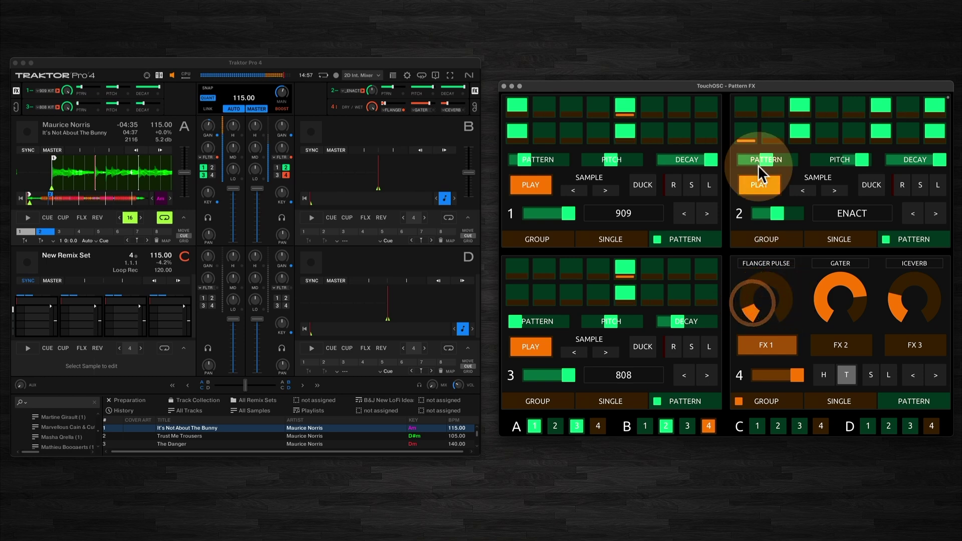
- Stop pattern players 2, 1 and 3
left_click(760, 185)
left_click(528, 184)
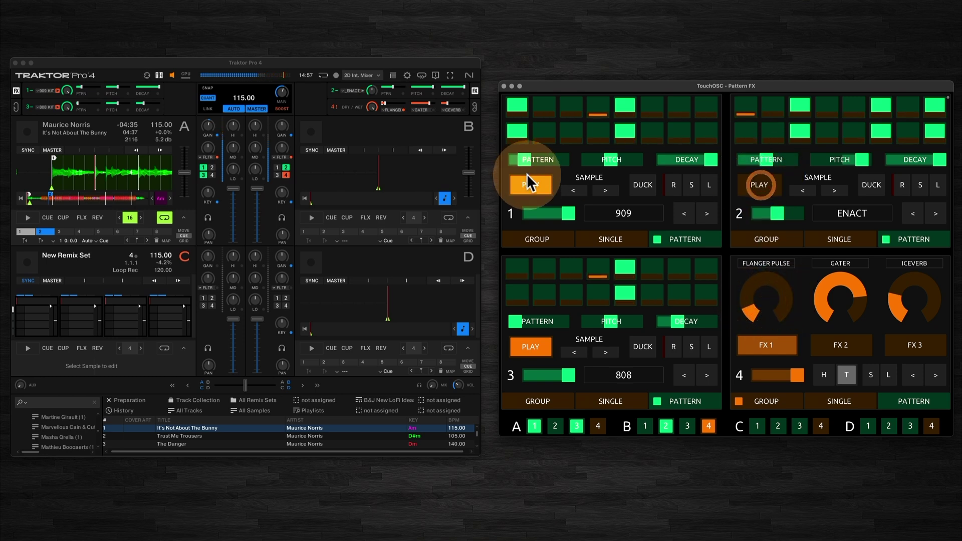
left_click(529, 347)
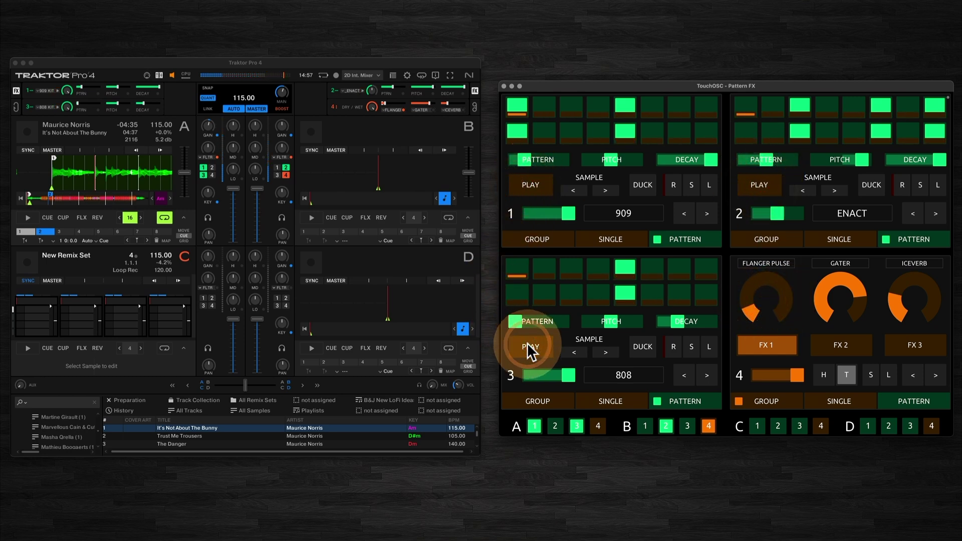
left_click(527, 345)
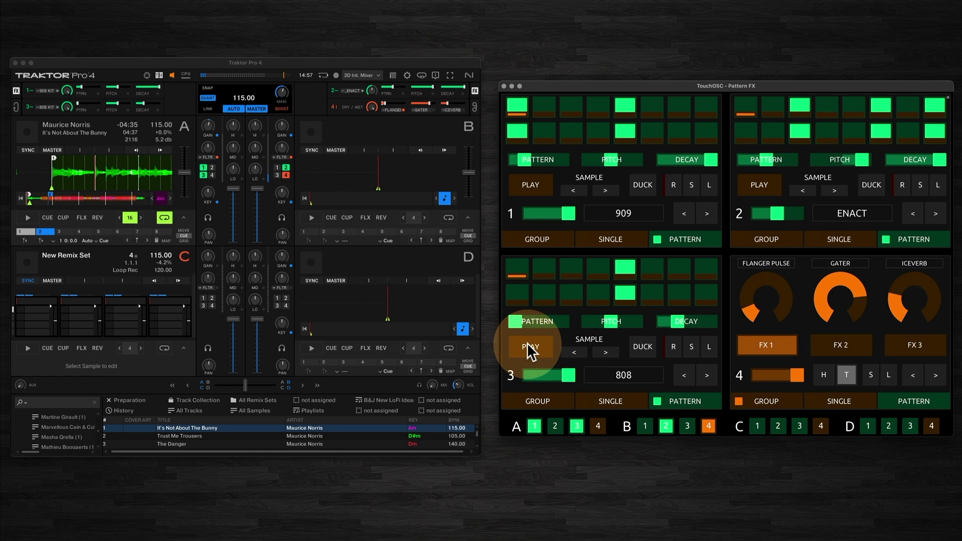